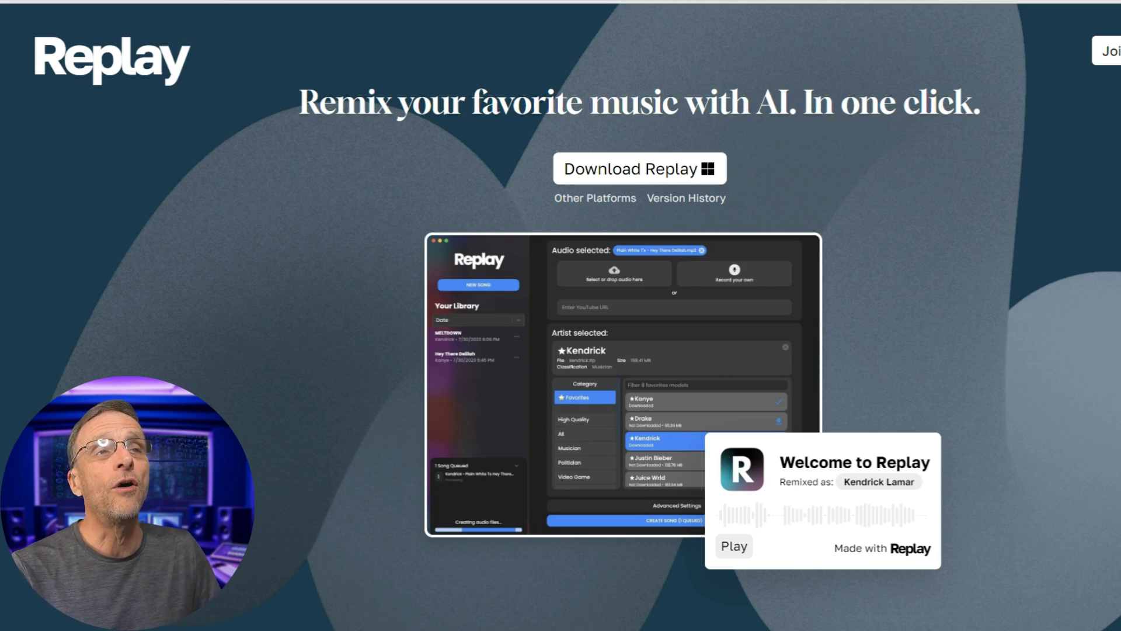
Step: Download the Replay installer for Windows and run it despite the SmartScreen warning
click(592, 199)
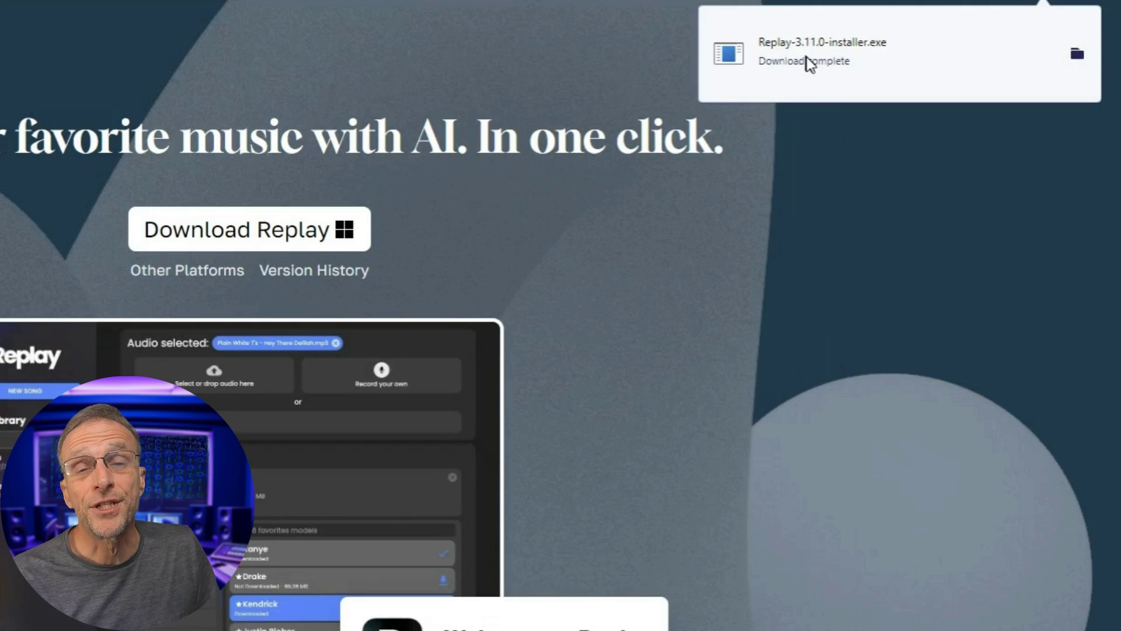
click(806, 57)
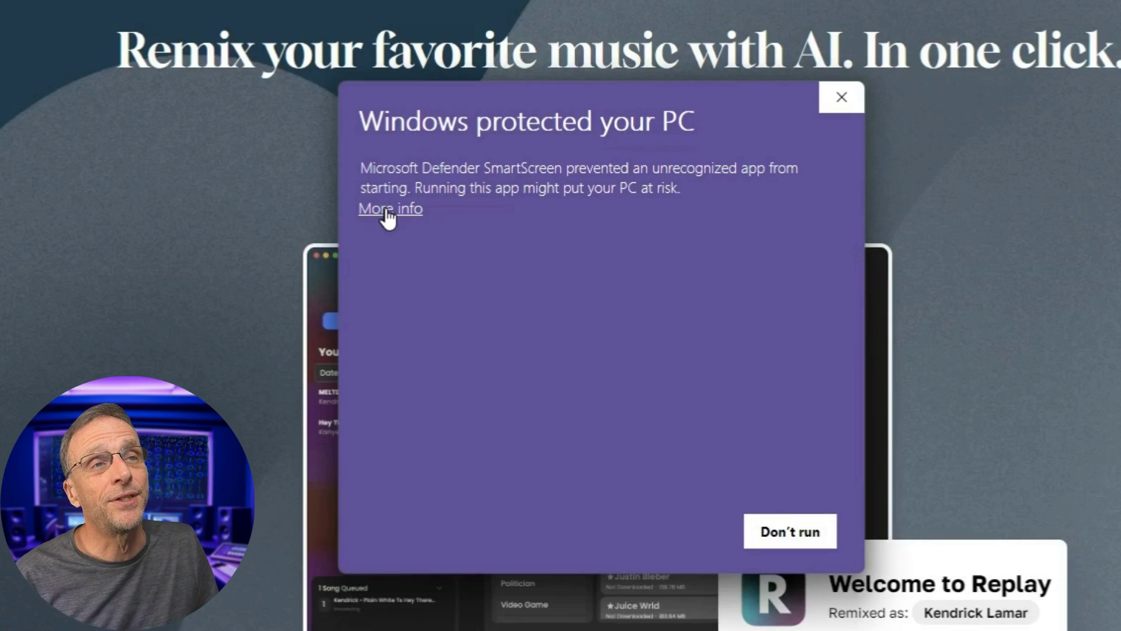
click(390, 211)
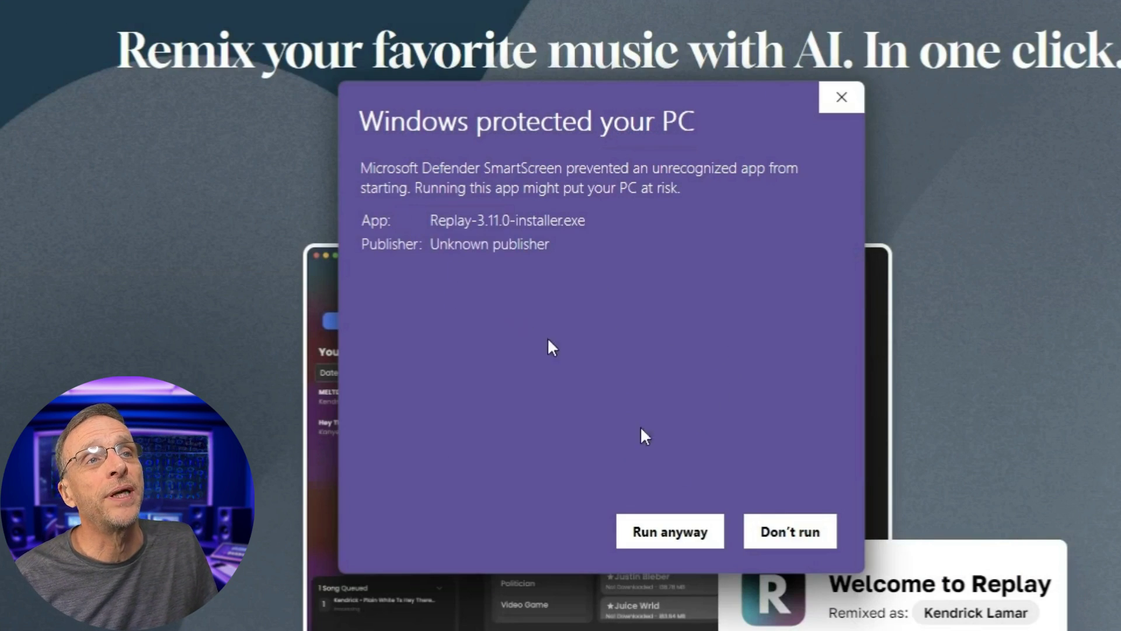
click(668, 540)
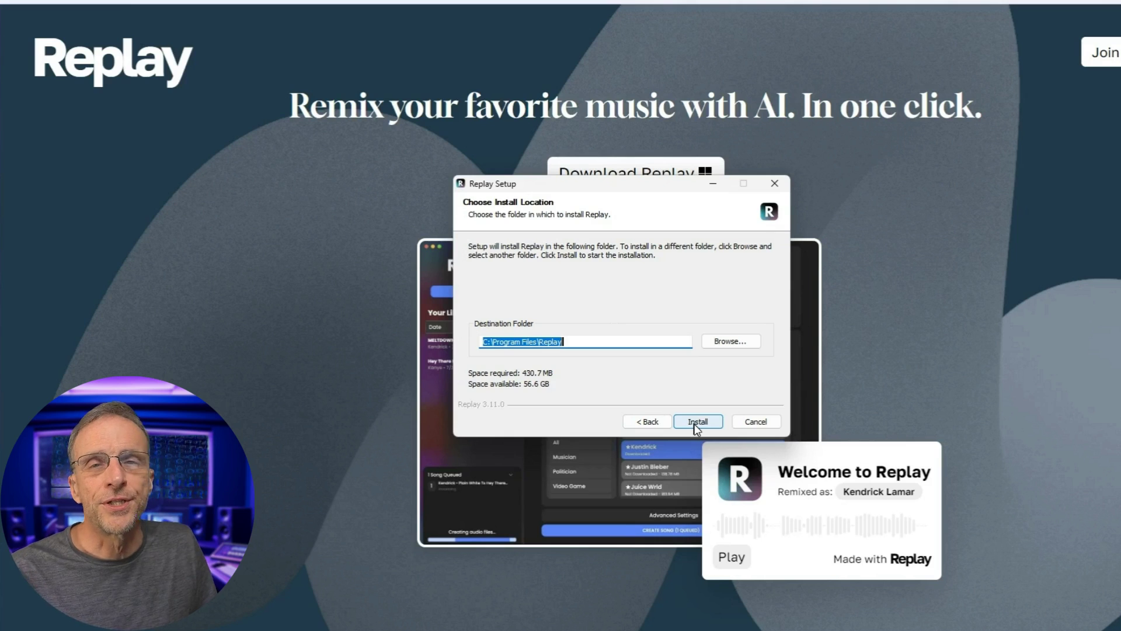
Step: Install Replay in C:\Program Files\Replay, launch it on finishing, and download the AI server update
click(697, 422)
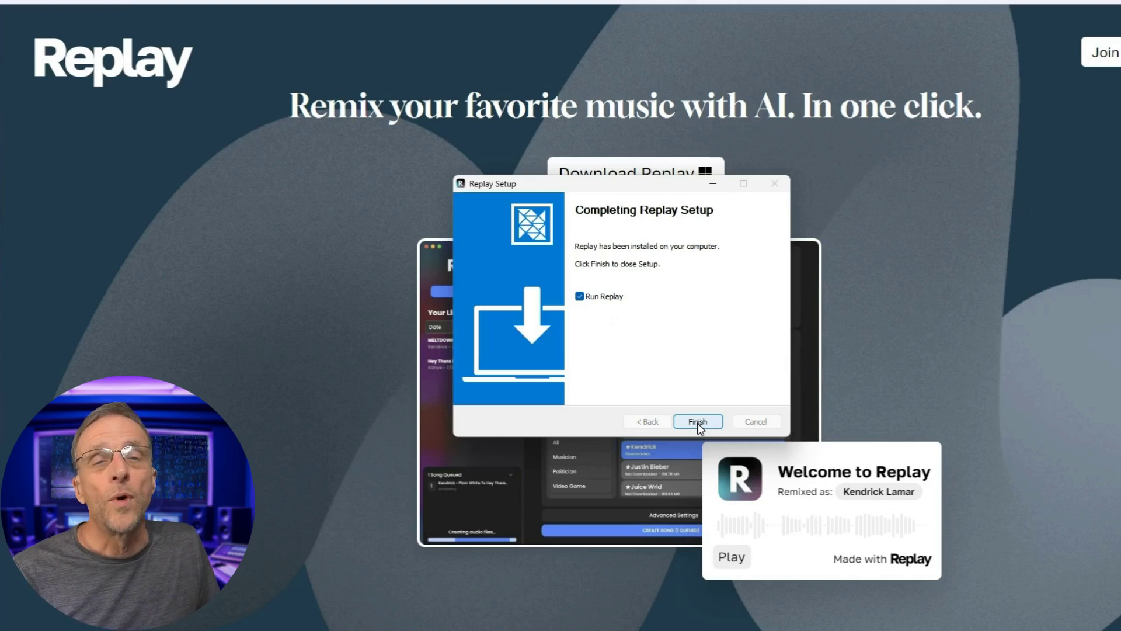
click(696, 421)
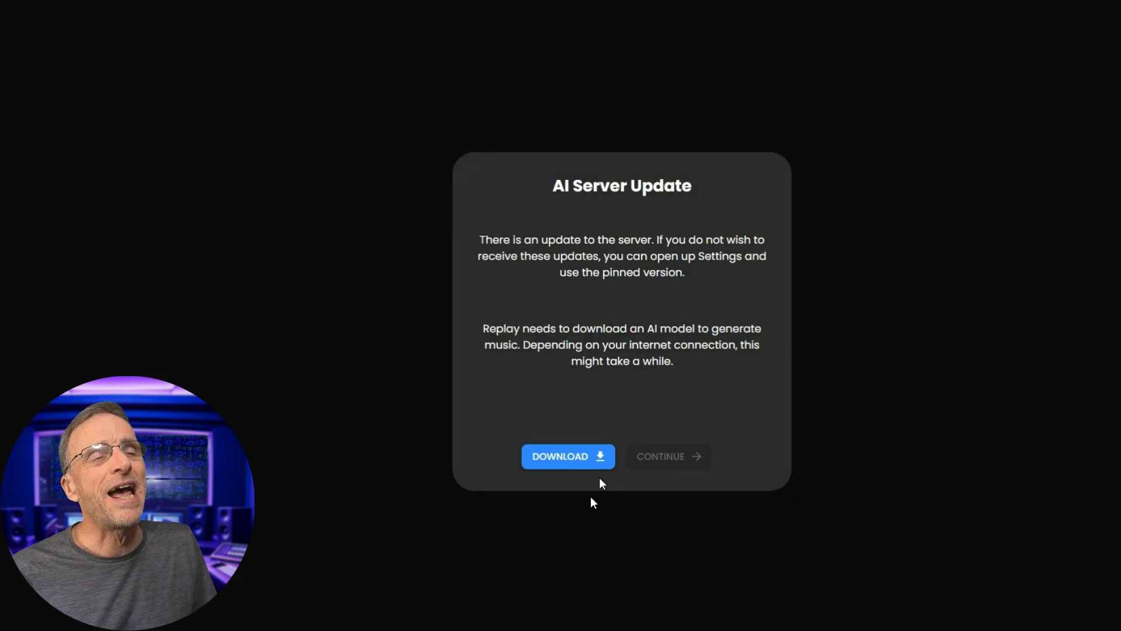
click(569, 461)
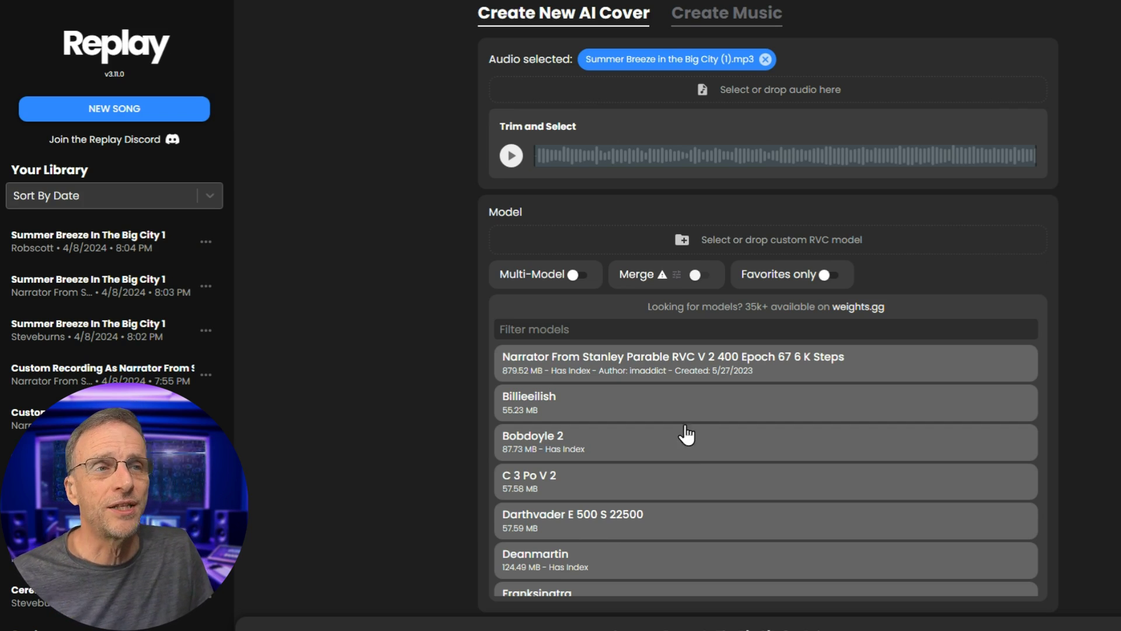
Step: Look through the installed voice models and open the weights.gg model library
scroll(713, 493, down, 5)
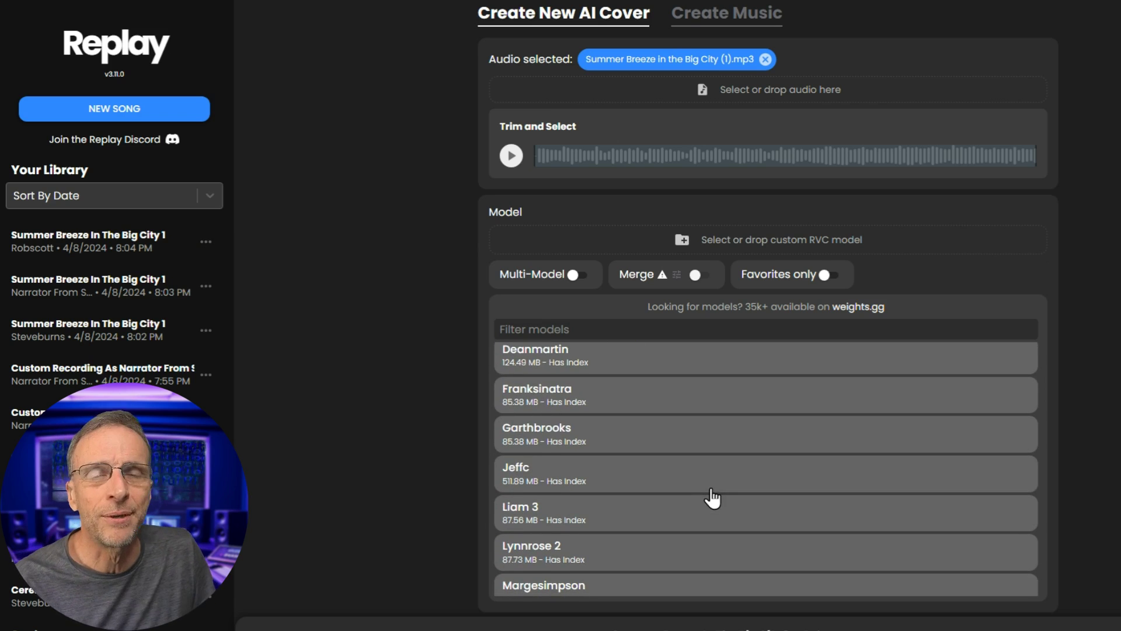
scroll(713, 498, up, 3)
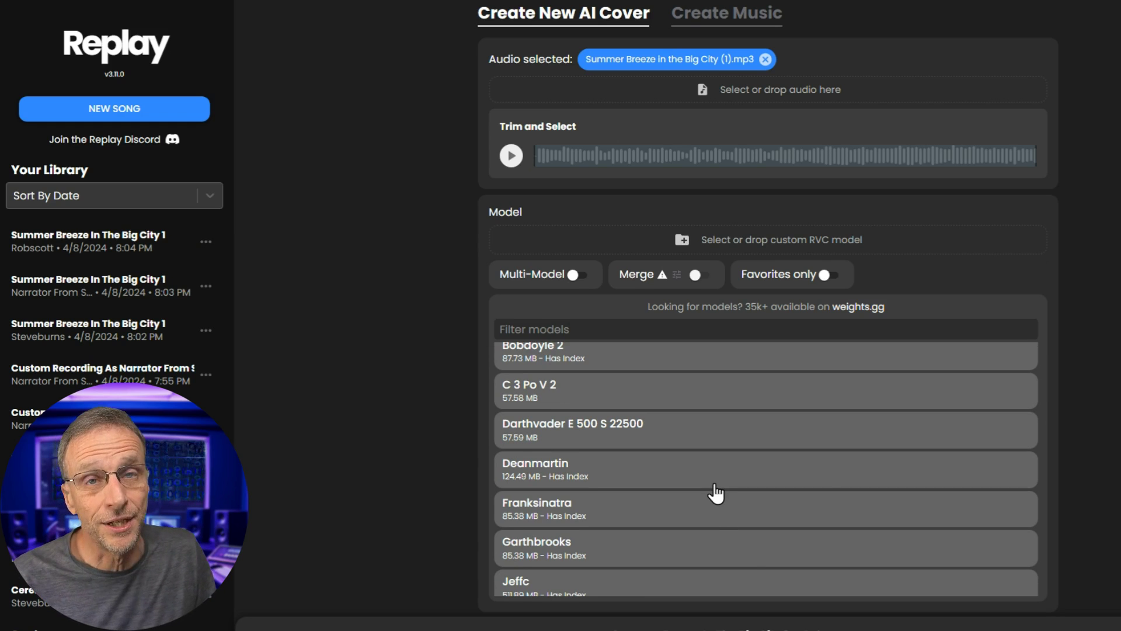
click(863, 308)
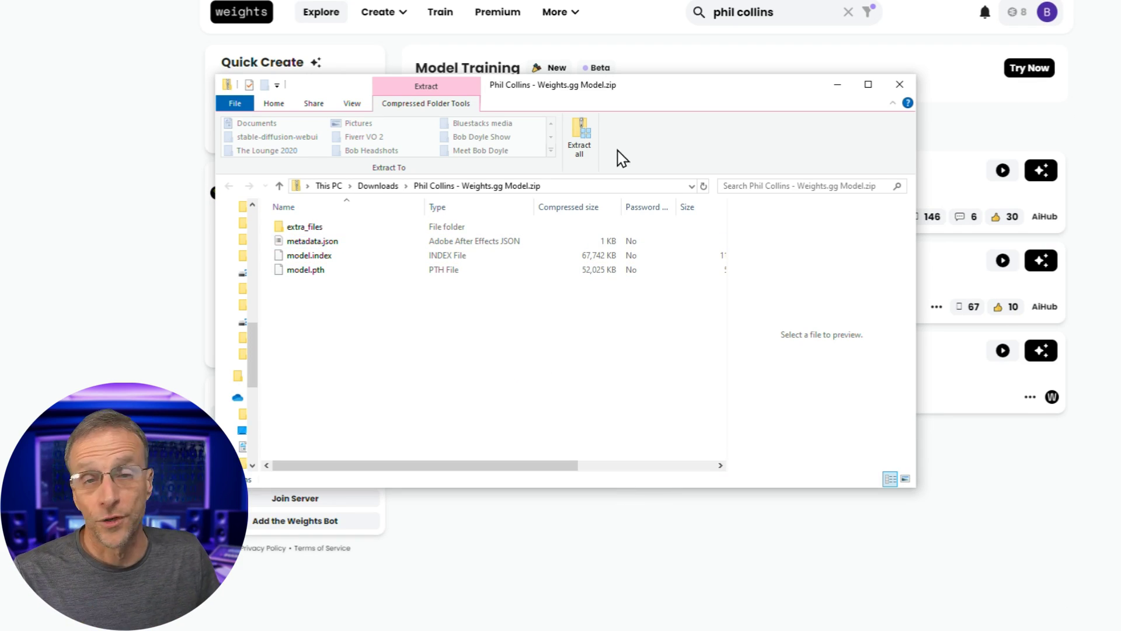
Step: Extract the Phil Collins model archive into a new folder named philcollins inside Replay's models folder
click(579, 143)
click(813, 241)
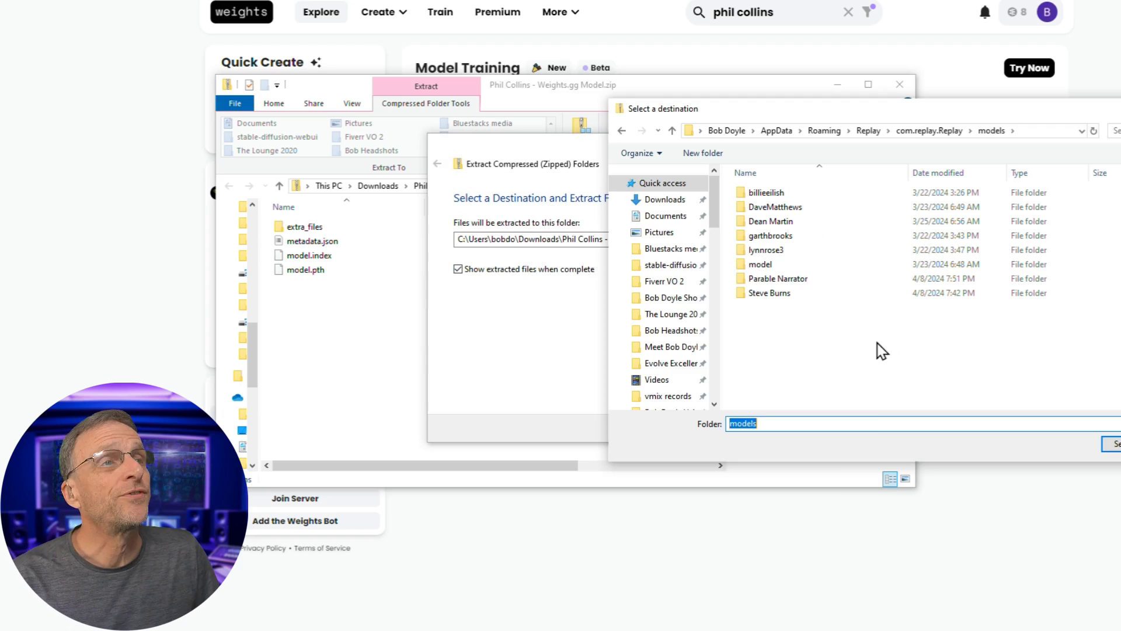
click(703, 153)
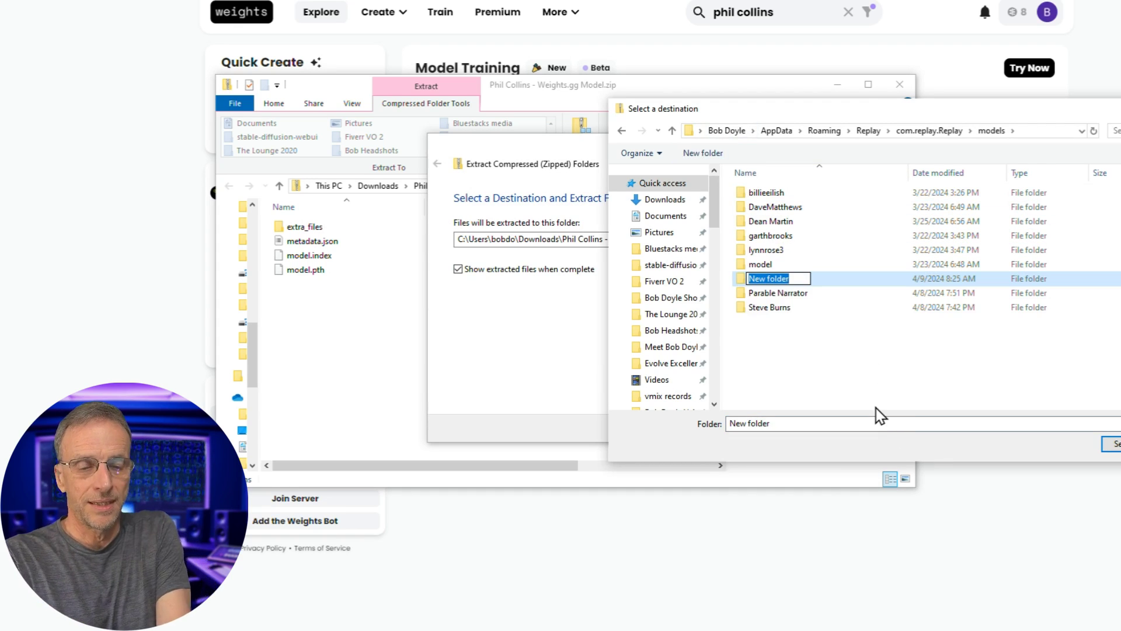
text(philcollins)
key(Return)
double_click(774, 290)
click(1113, 443)
click(760, 427)
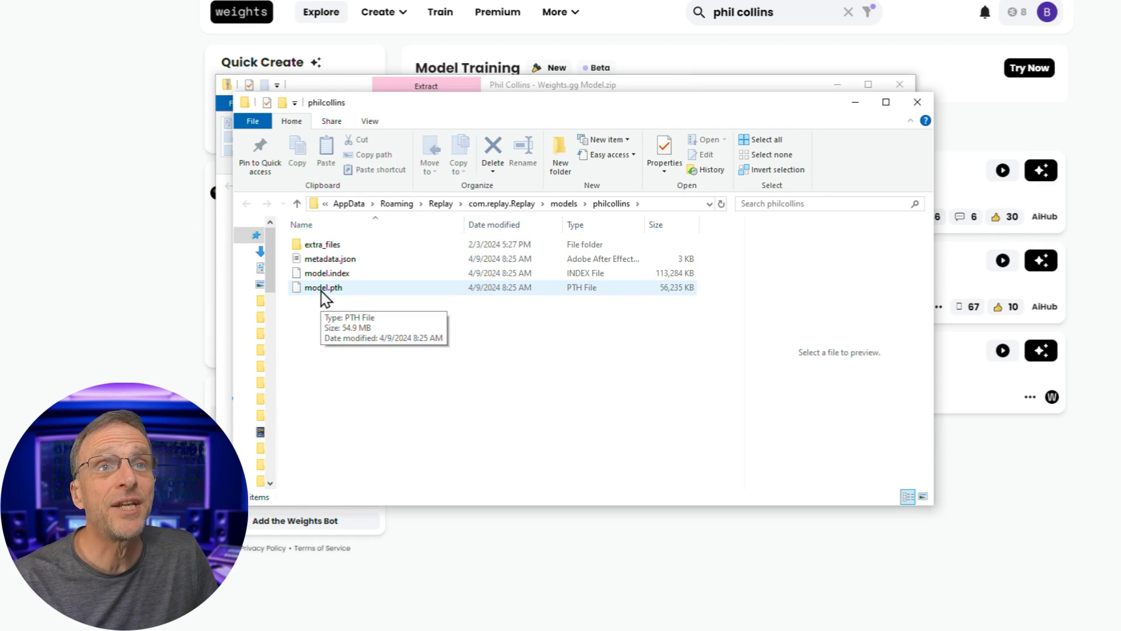
Step: Rename the extracted model.pth file to philcollins.pth
click(323, 288)
click(322, 288)
text(phi)
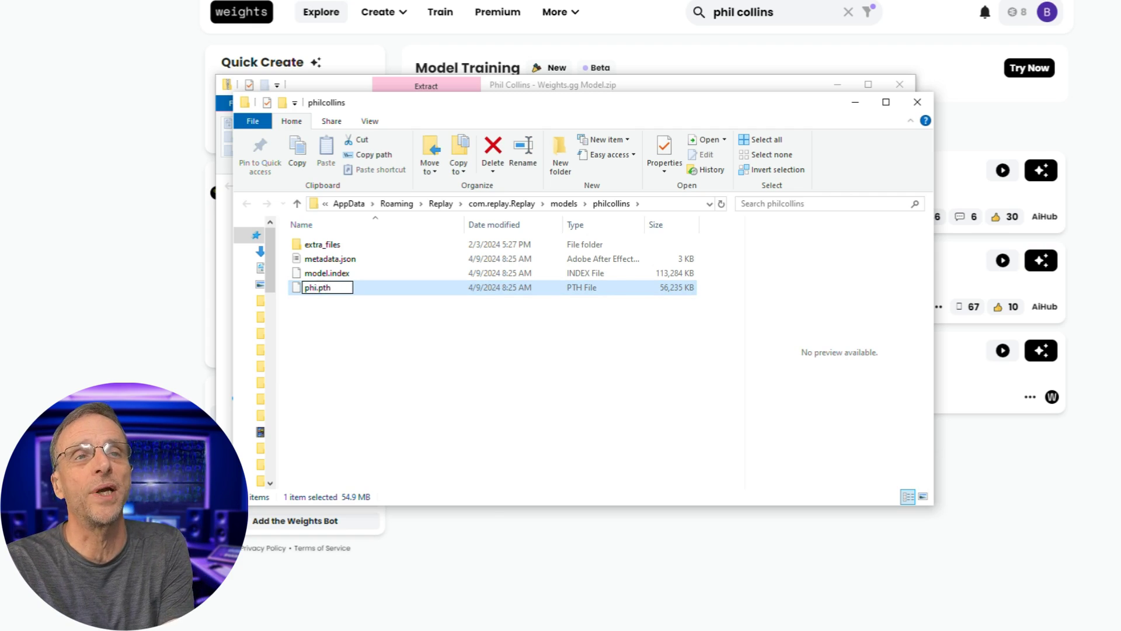
text(lcollins)
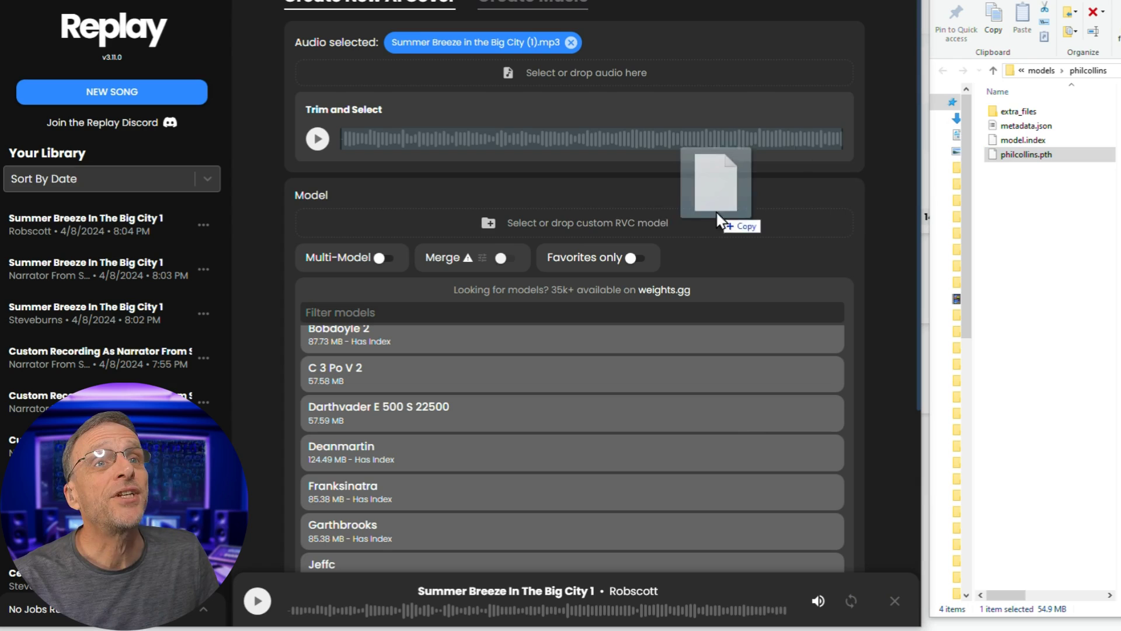
Step: Add philcollins.pth to Replay as a custom RVC model and select the Phil Collins RVC V 2 RMVPE 160 Epochs voice
drag(718, 217, 509, 224)
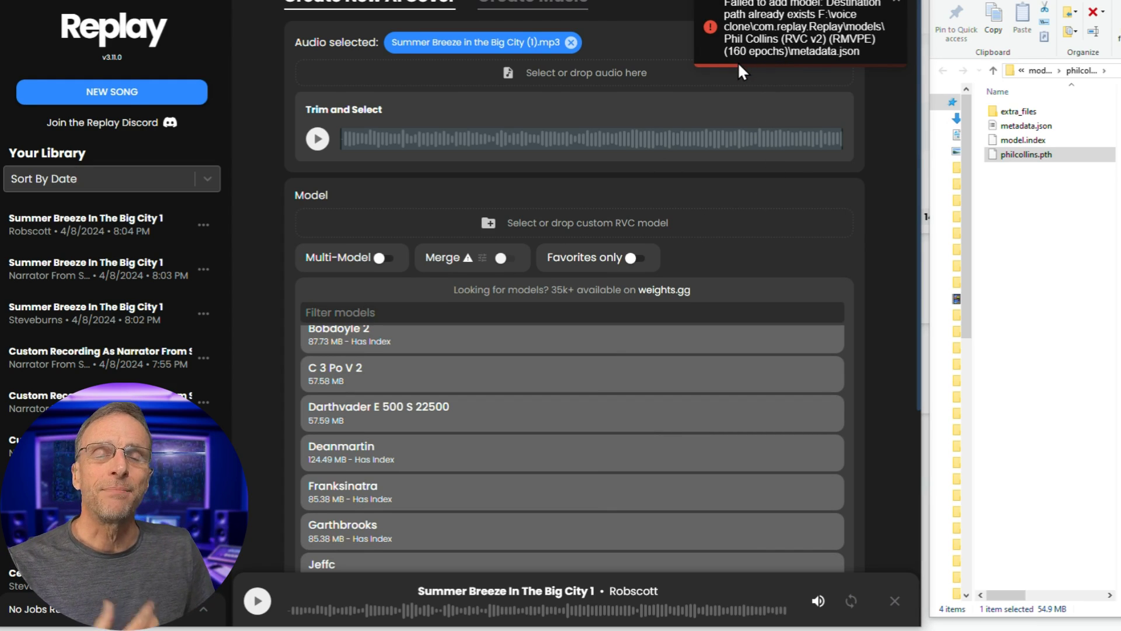
click(1028, 156)
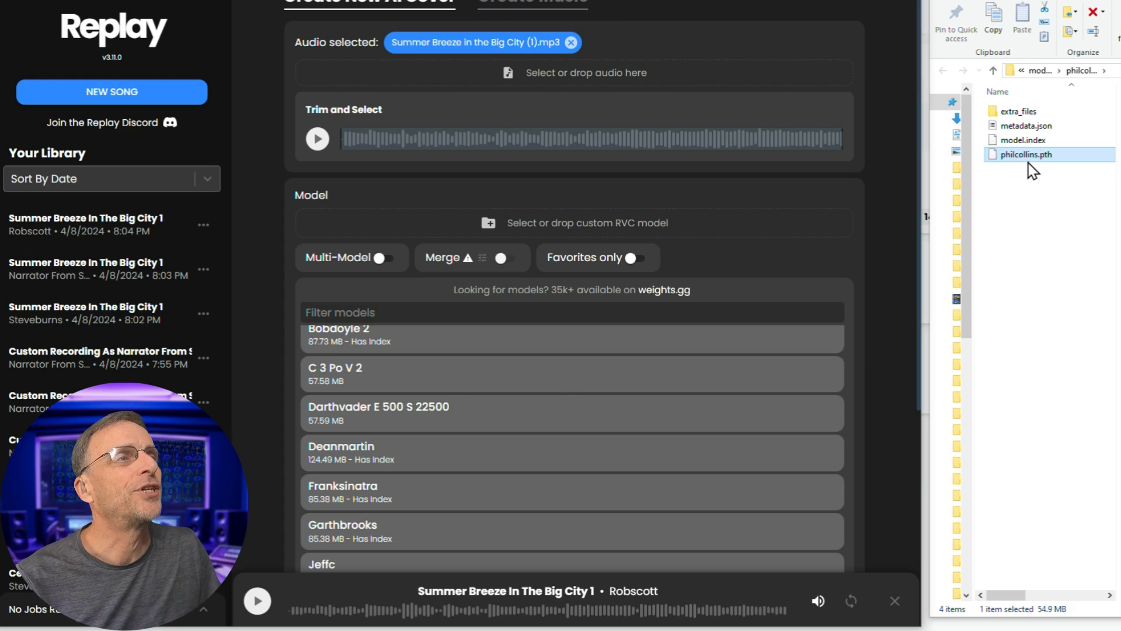
scroll(575, 438, down, 8)
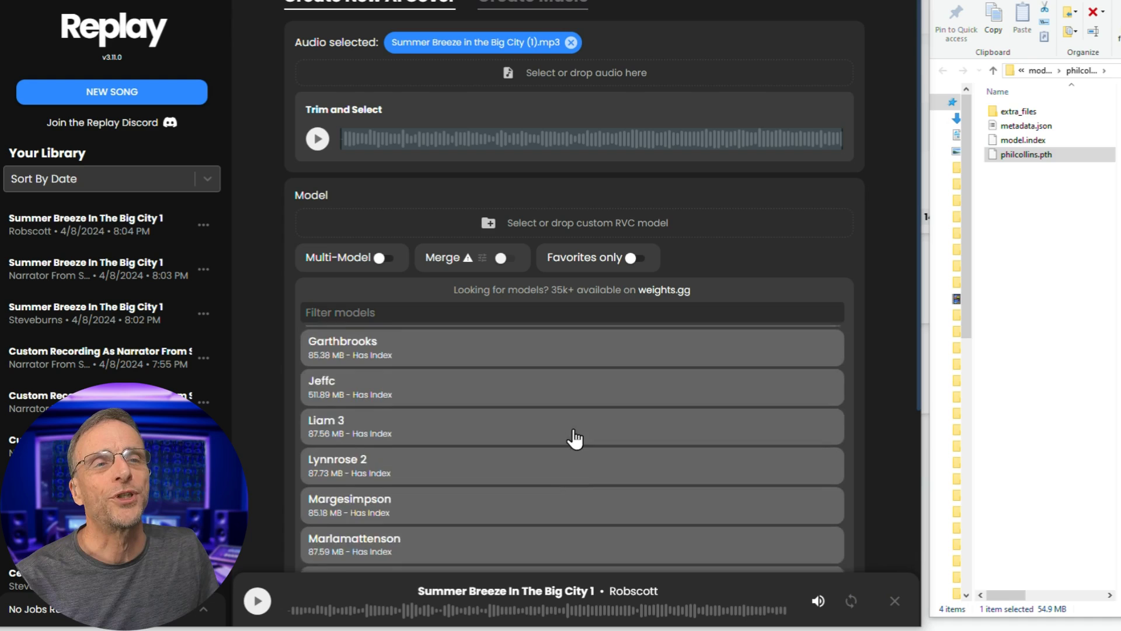
scroll(530, 444, down, 1)
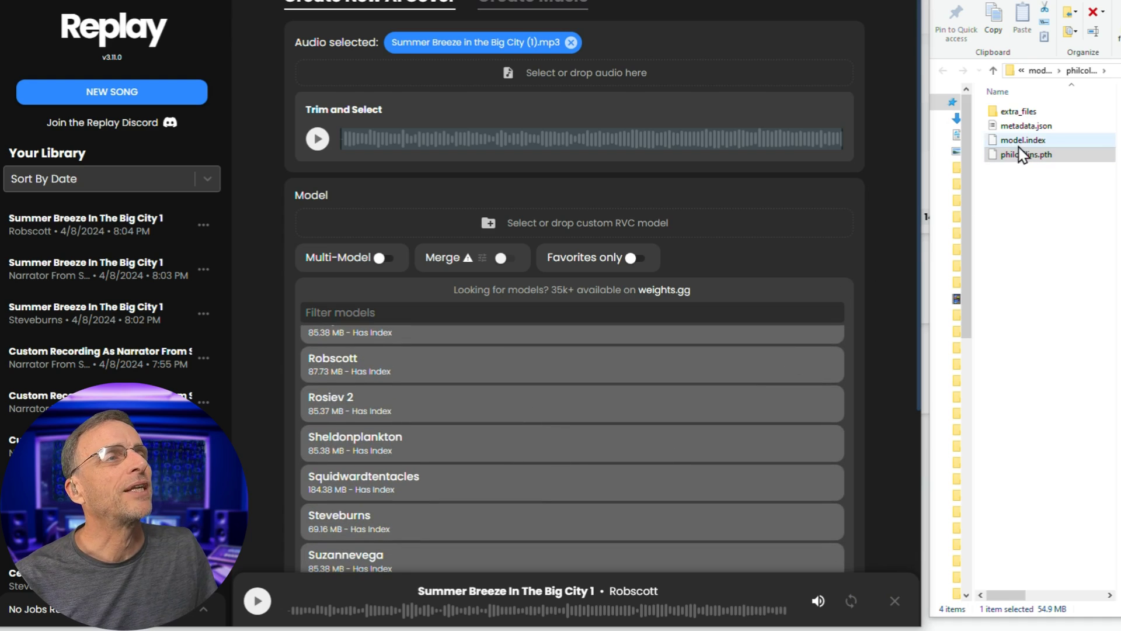
drag(1022, 155, 476, 228)
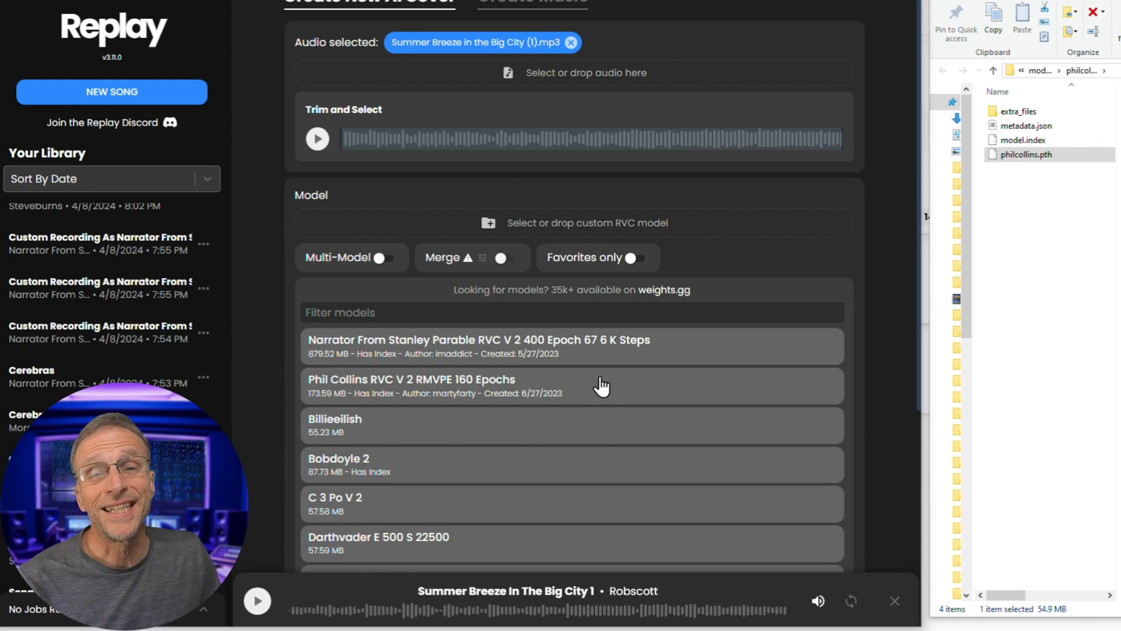
click(430, 387)
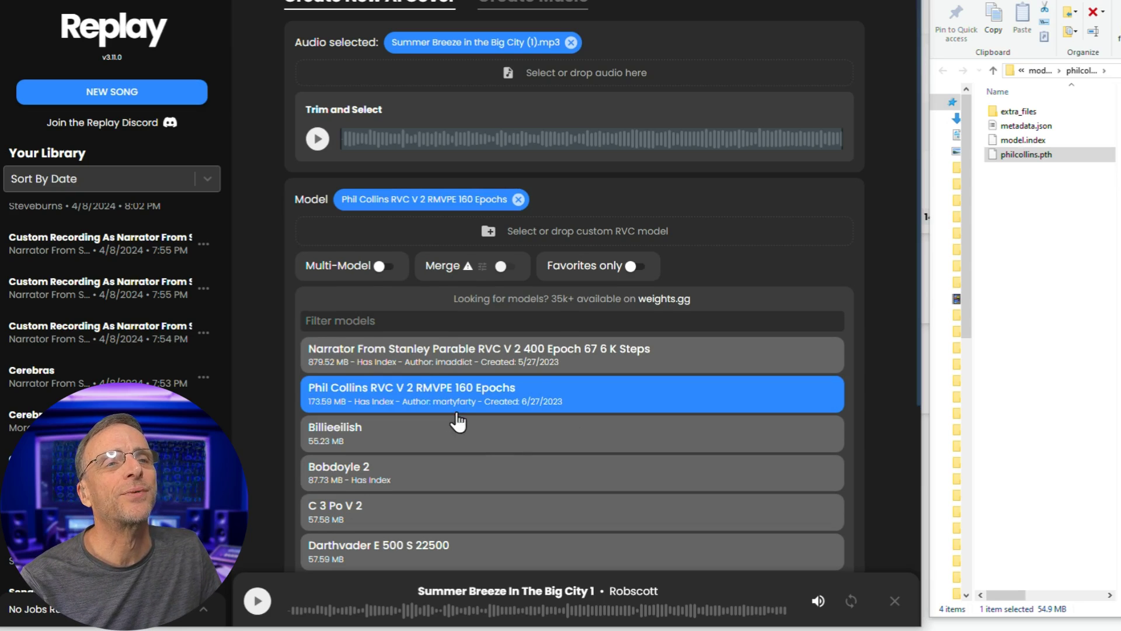
Step: Stop the source audio preview, create the Summer Breeze cover with the Phil Collins voice, and preview it
click(319, 144)
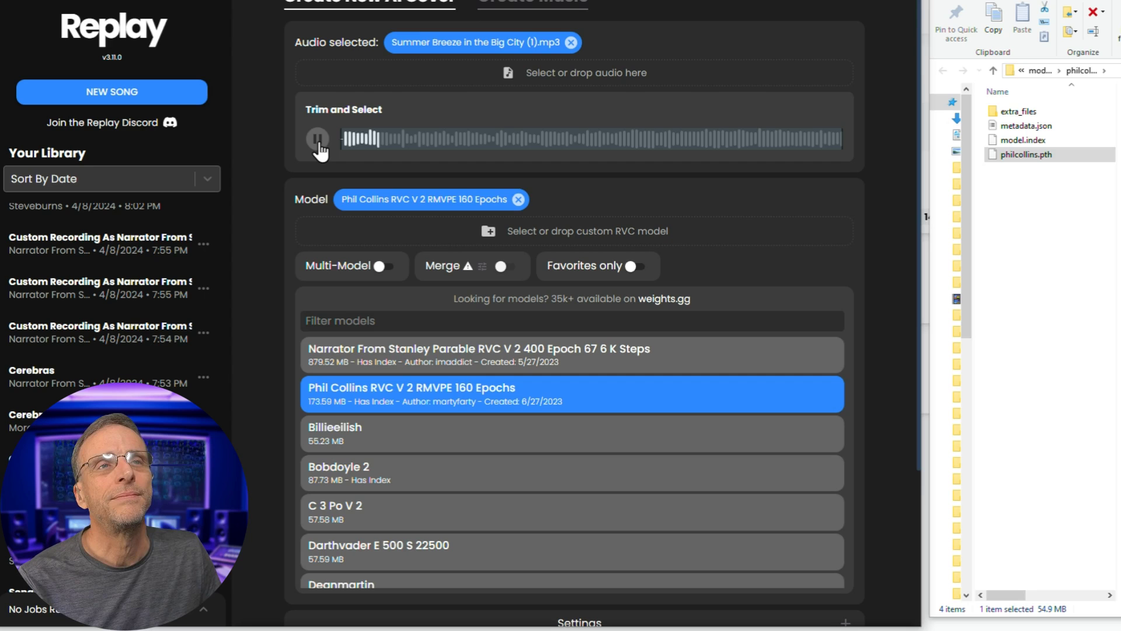
scroll(526, 467, down, 5)
click(563, 552)
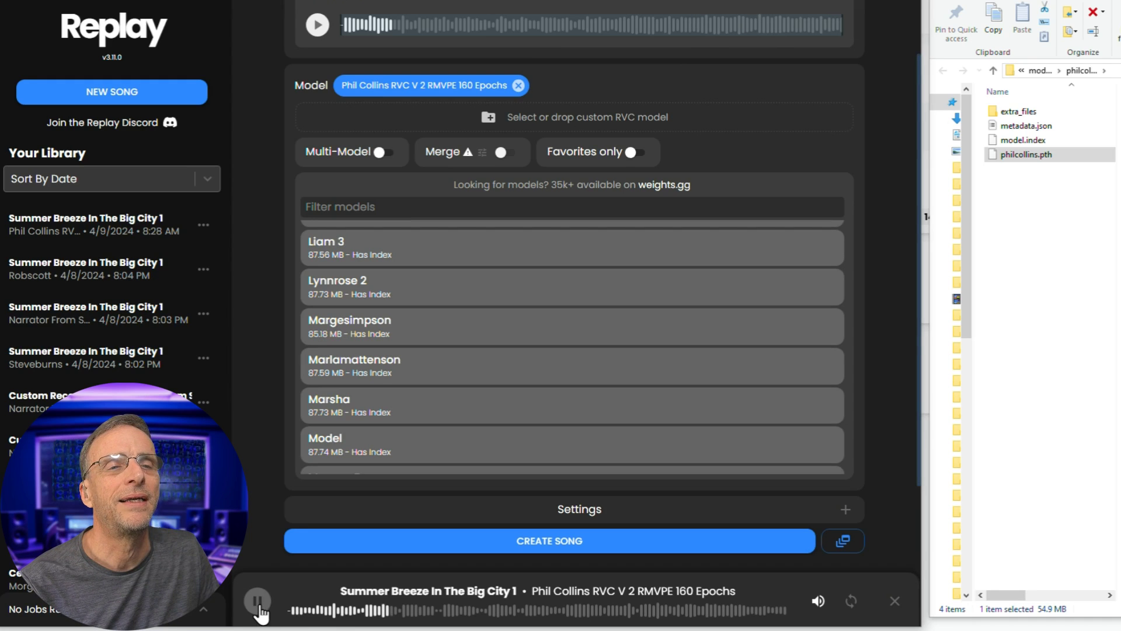
click(257, 602)
Step: Open the conversion settings, create the Phil Collins cover again with a relative pitch of 12, and preview it
click(529, 509)
scroll(368, 416, down, 5)
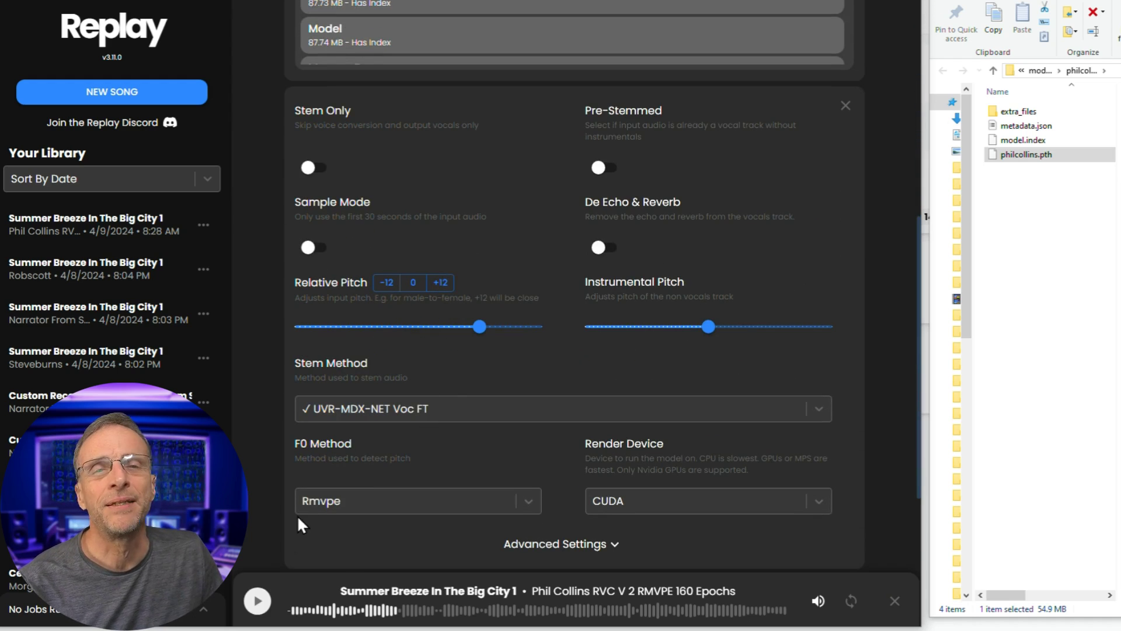
scroll(275, 491, down, 1)
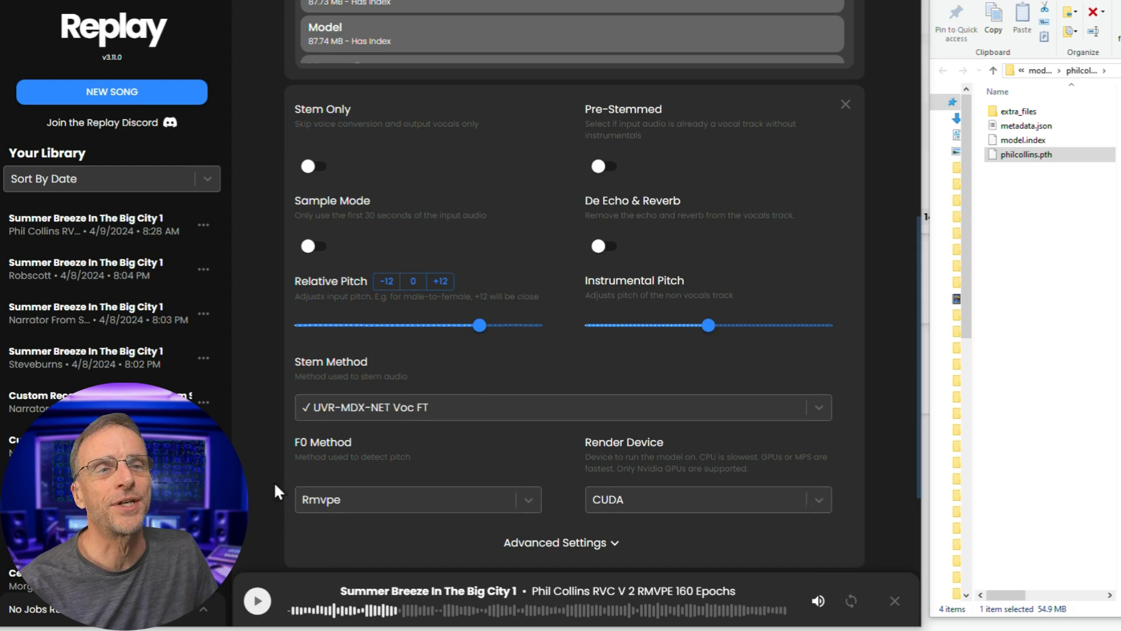
scroll(275, 490, down, 2)
click(503, 487)
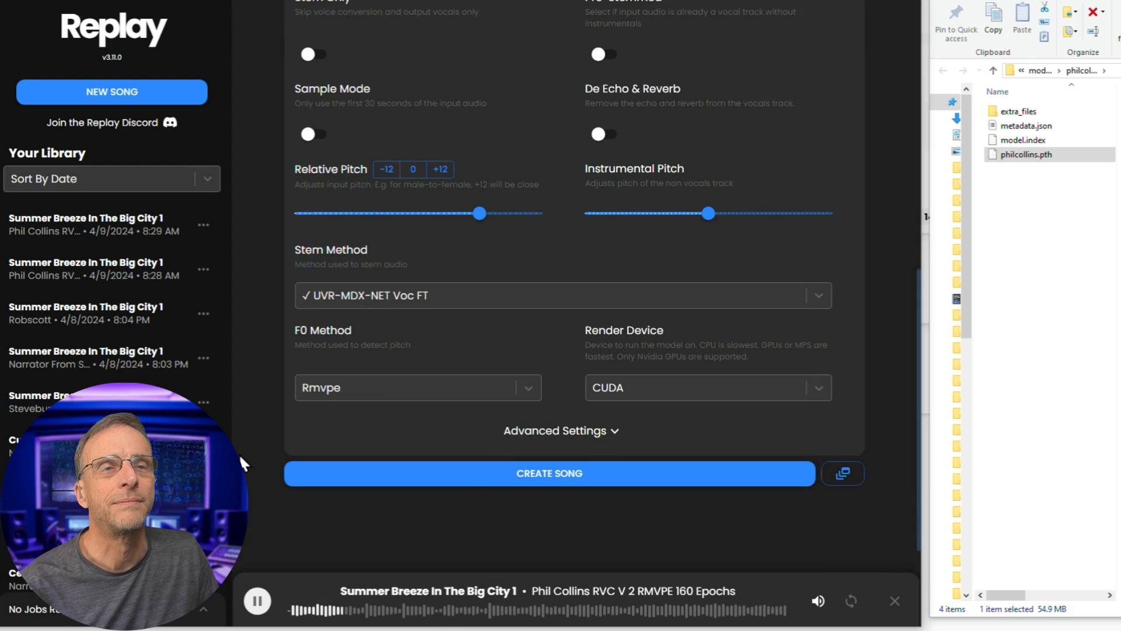
click(257, 604)
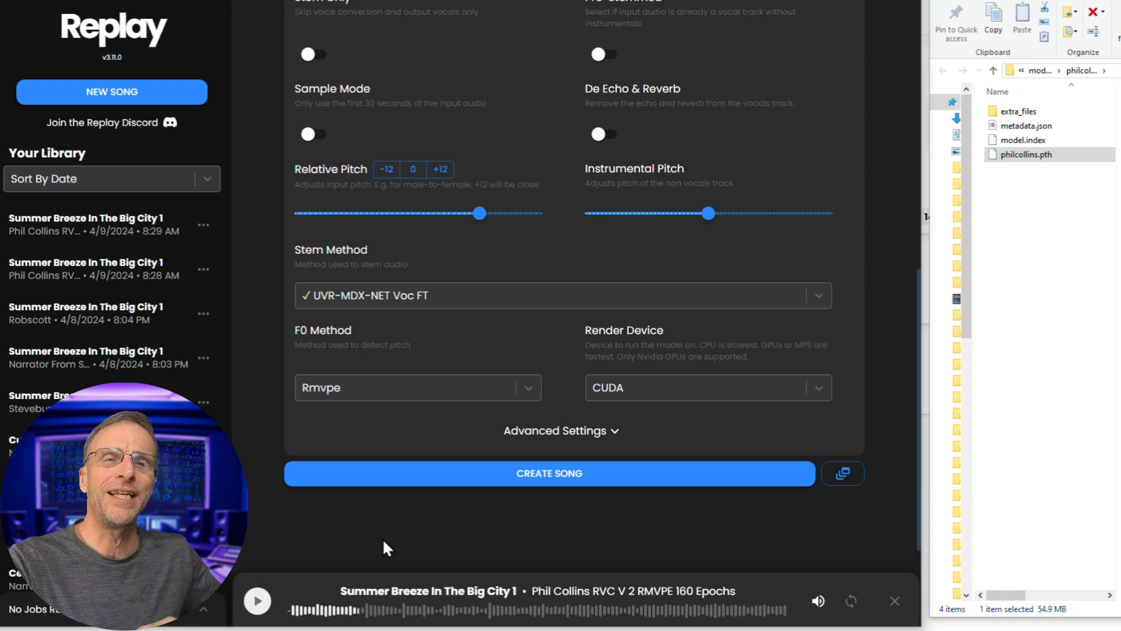
Step: Set the relative pitch to 7, lower the instrumental pitch below 0, and create and preview another Phil Collins cover
scroll(548, 417, up, 3)
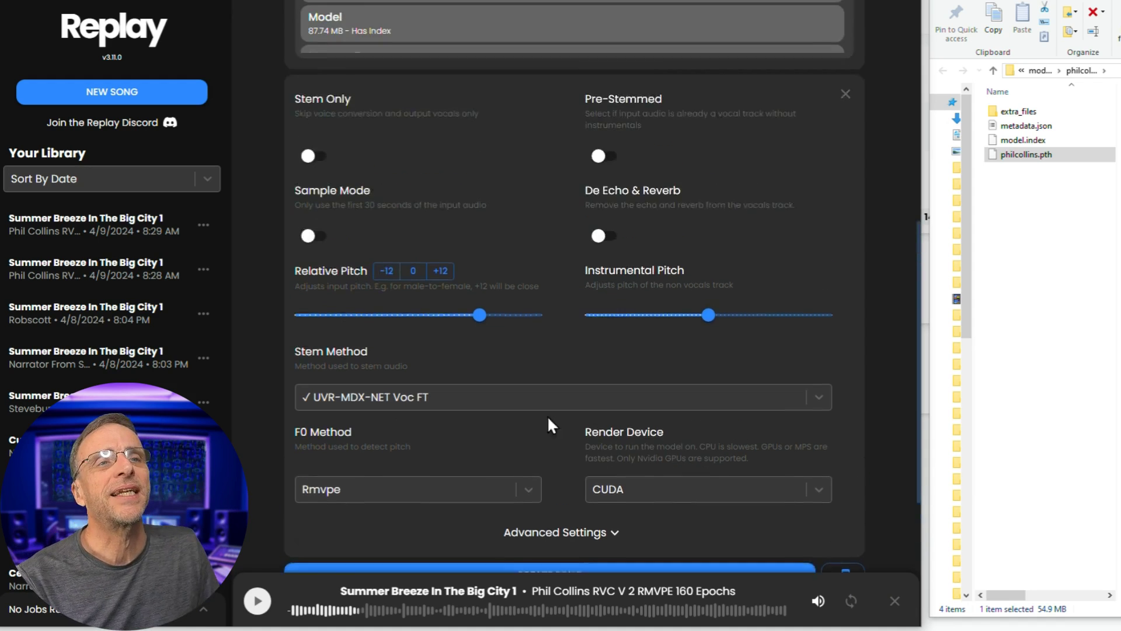
mouse_move(480, 396)
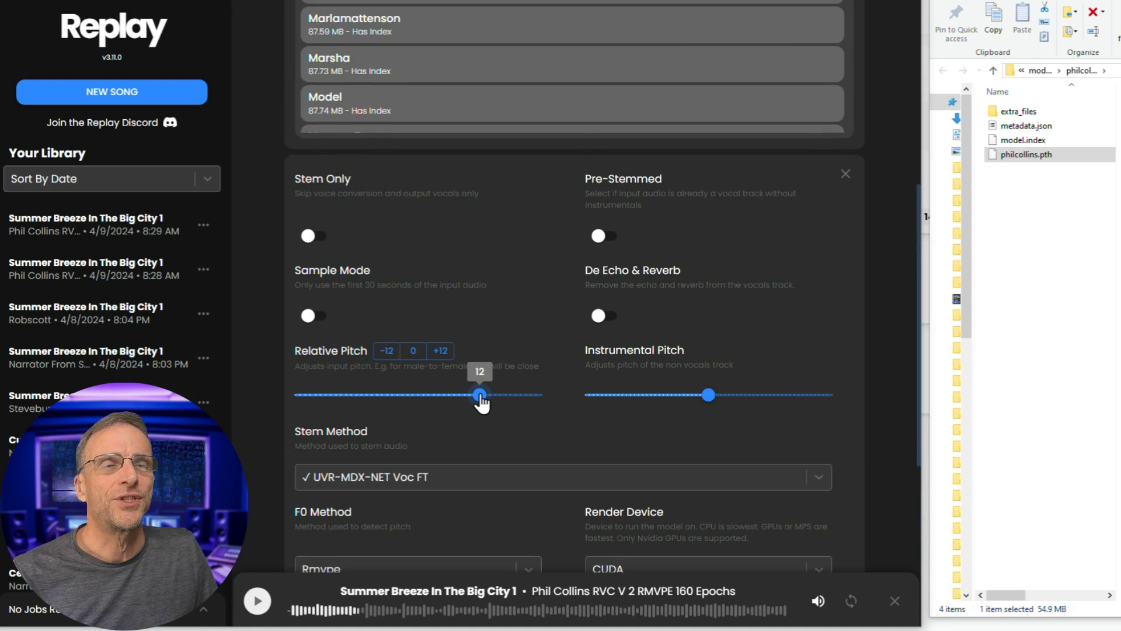
drag(479, 398, 454, 398)
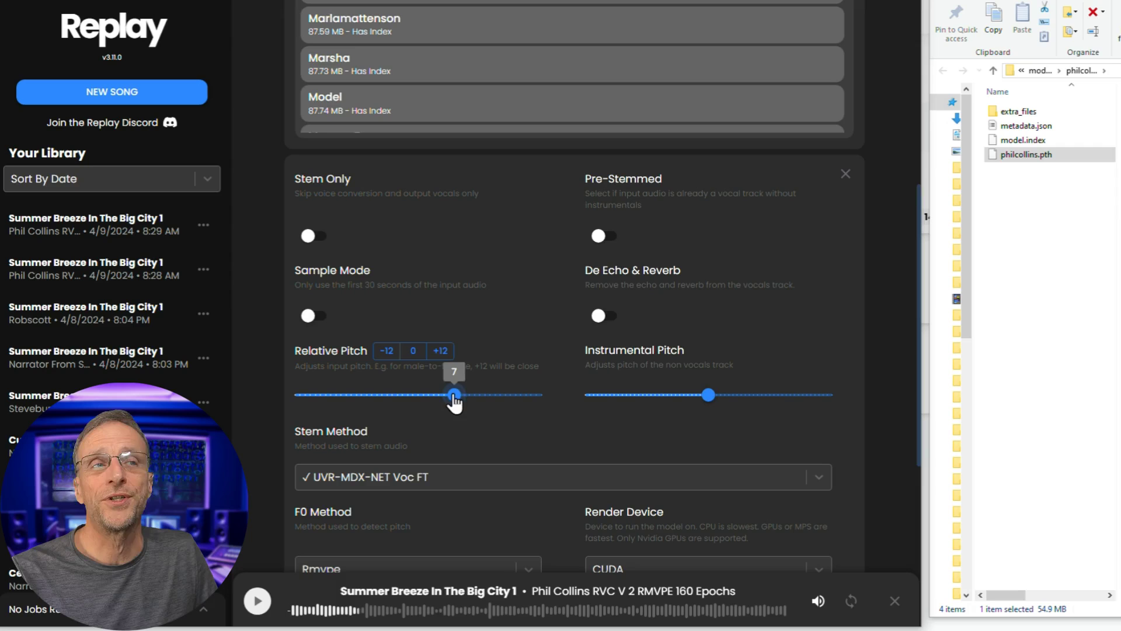
mouse_move(703, 404)
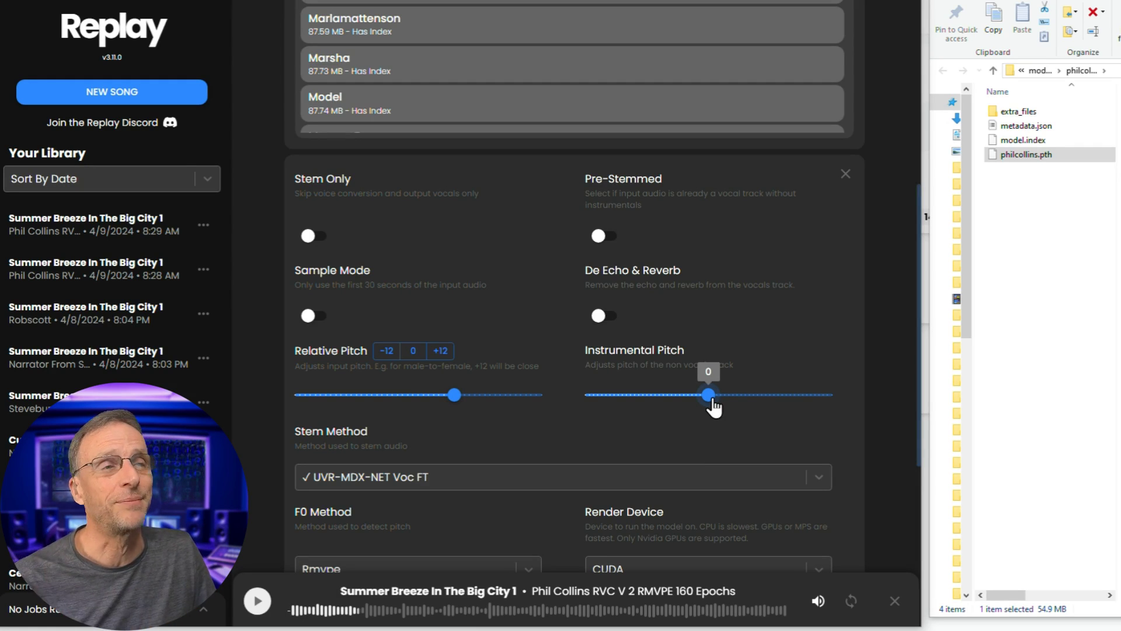
drag(711, 396, 688, 396)
scroll(614, 436, down, 4)
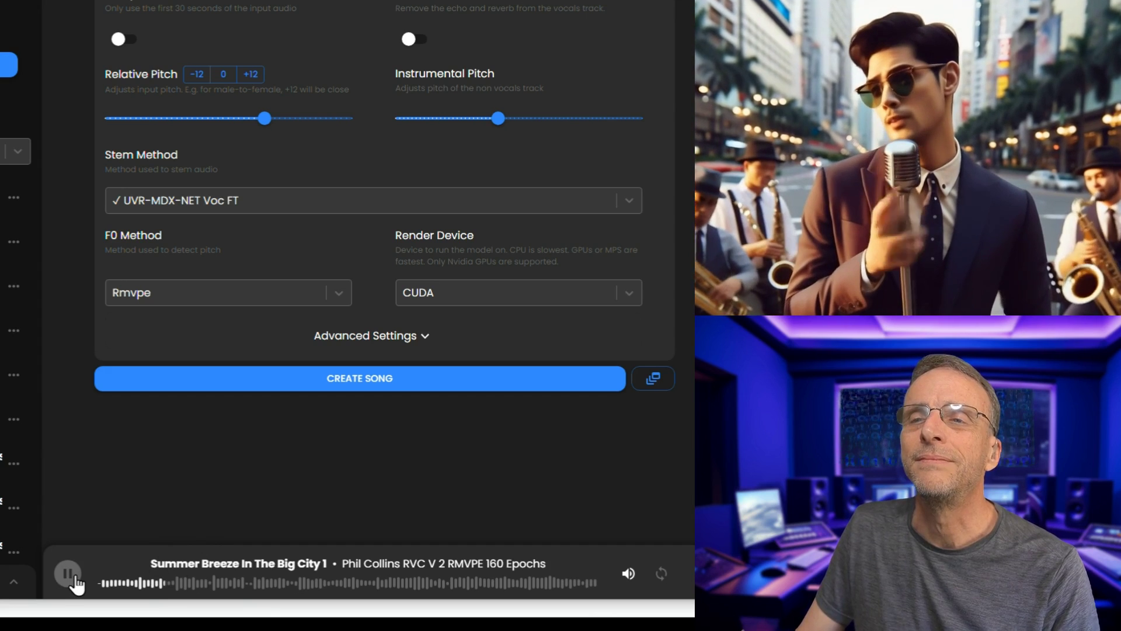
click(68, 574)
Step: Select the Narrator From Stanley Parable voice, reset relative and instrumental pitch to 0, and create the cover
scroll(533, 476, up, 10)
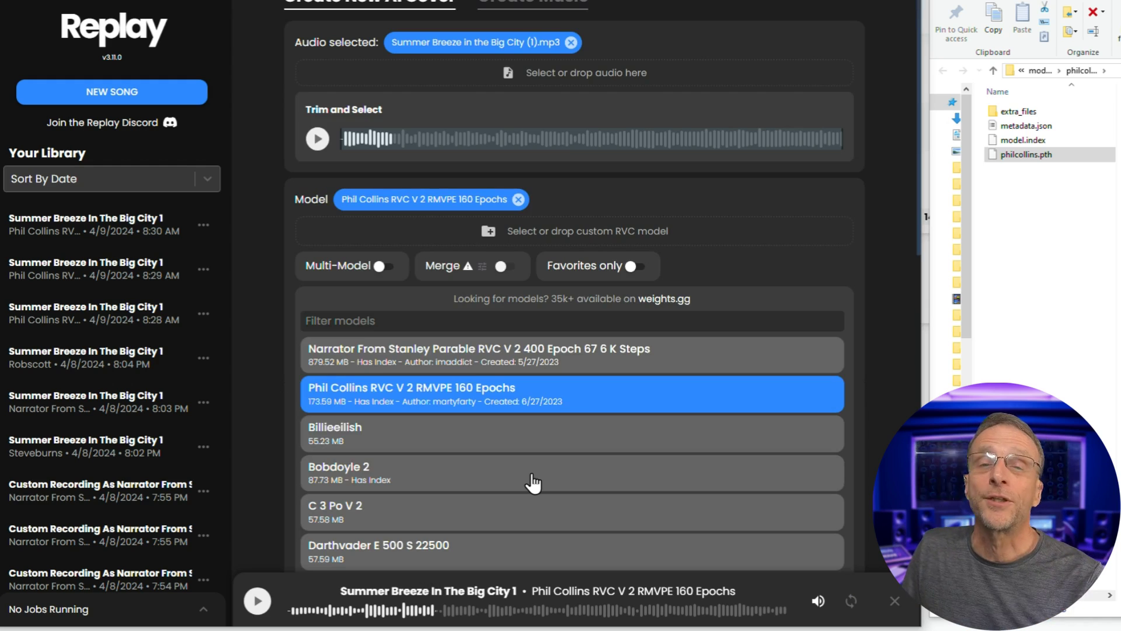
click(401, 361)
scroll(413, 246, down, 10)
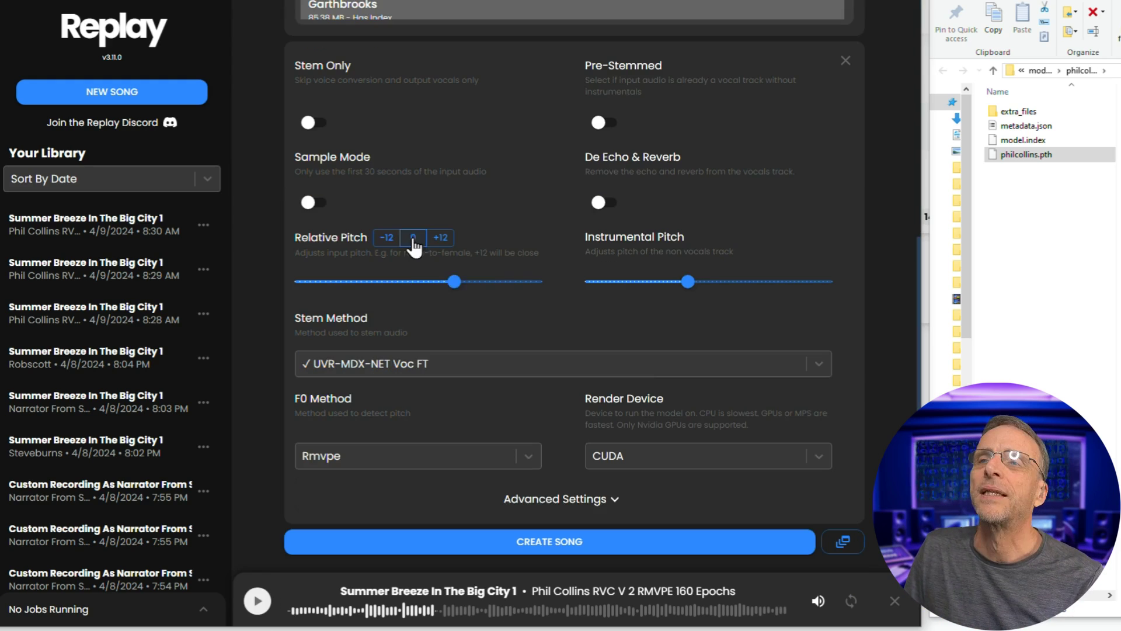
click(712, 292)
click(582, 532)
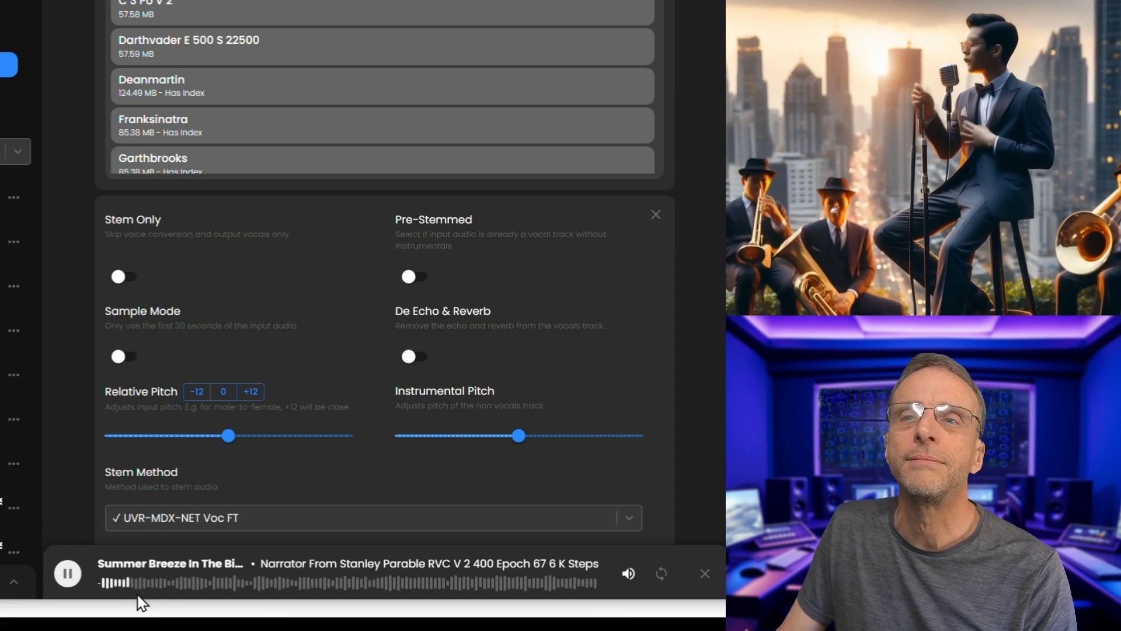
Step: Pause playback of the Summer Breeze cover made with the Narrator From Stanley Parable voice
click(69, 581)
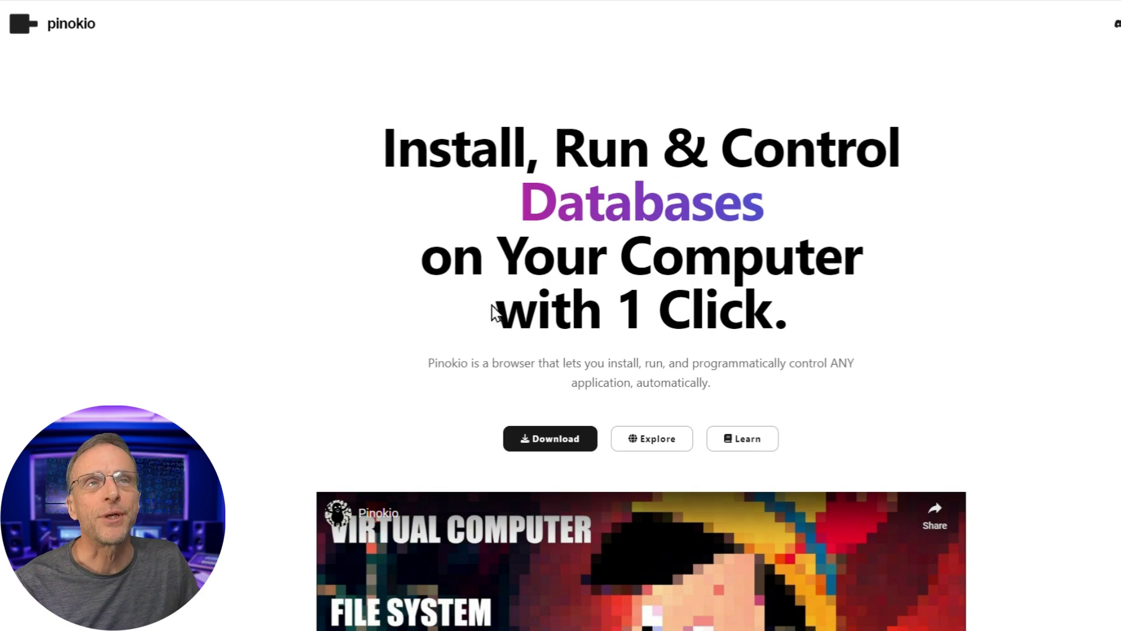
Step: Switch to the Pinokio website, download the Pinokio 1.3.4 package for Windows, and open the archive
scroll(643, 373, down, 3)
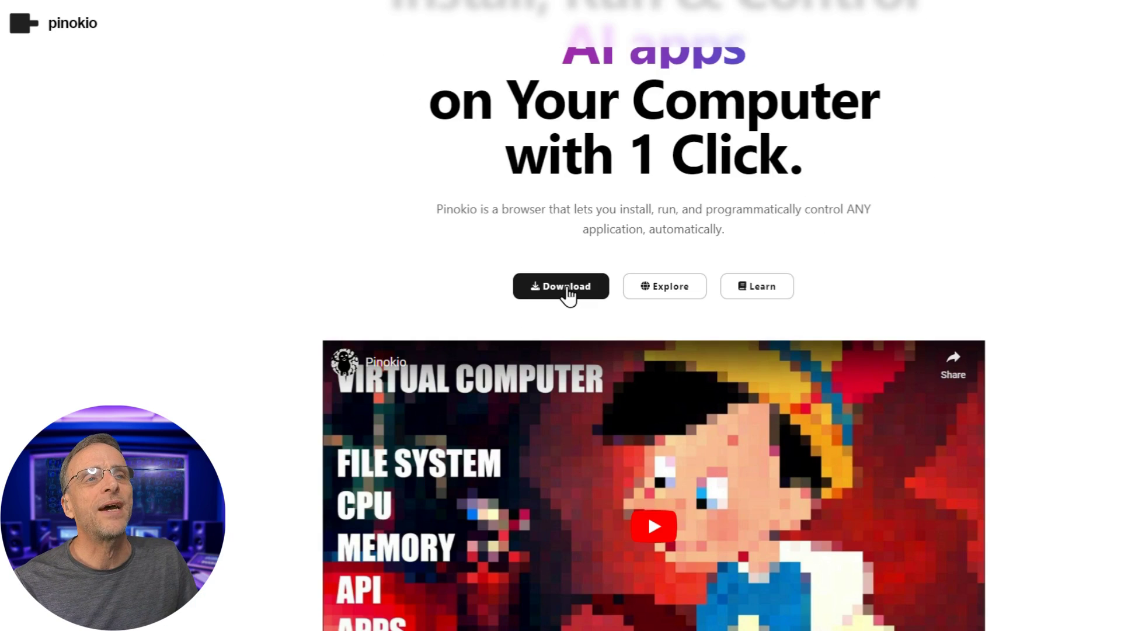
click(566, 292)
scroll(464, 302, down, 15)
scroll(612, 276, down, 20)
scroll(632, 292, up, 20)
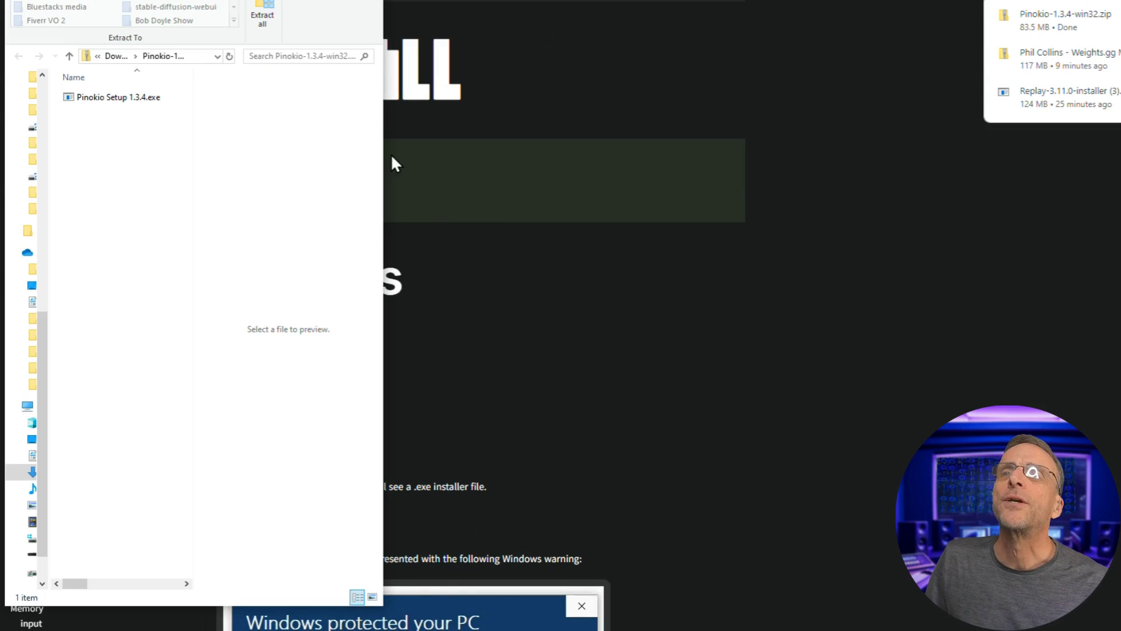
Step: Run Pinokio Setup 1.3.4.exe past the SmartScreen block and save Pinokio's settings with the default home folder and light theme
double_click(116, 99)
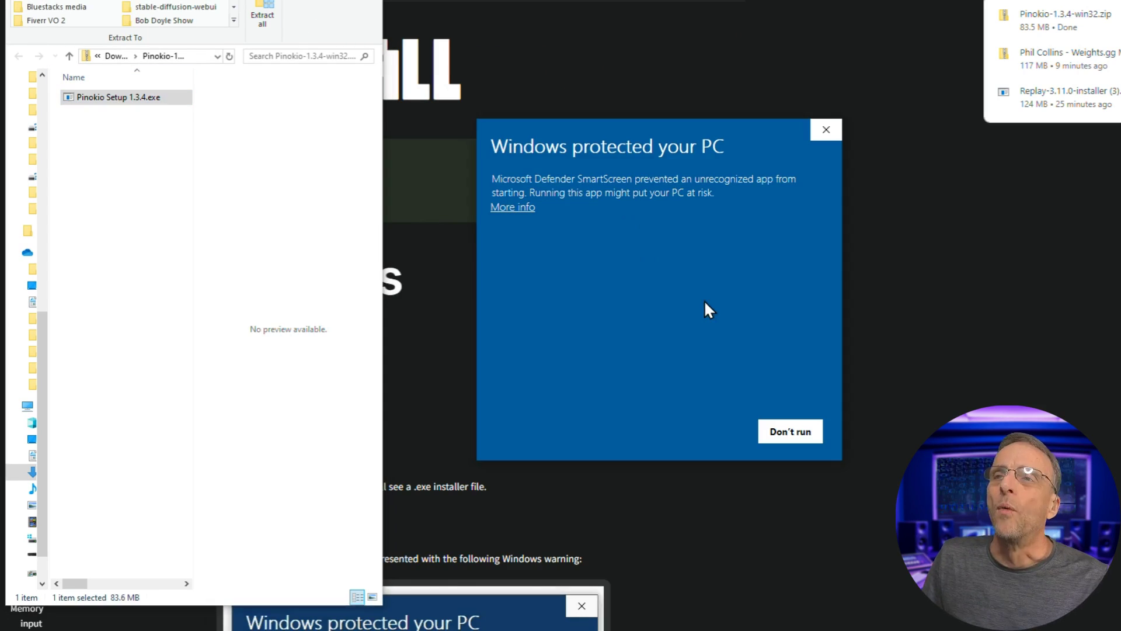
click(514, 208)
click(699, 433)
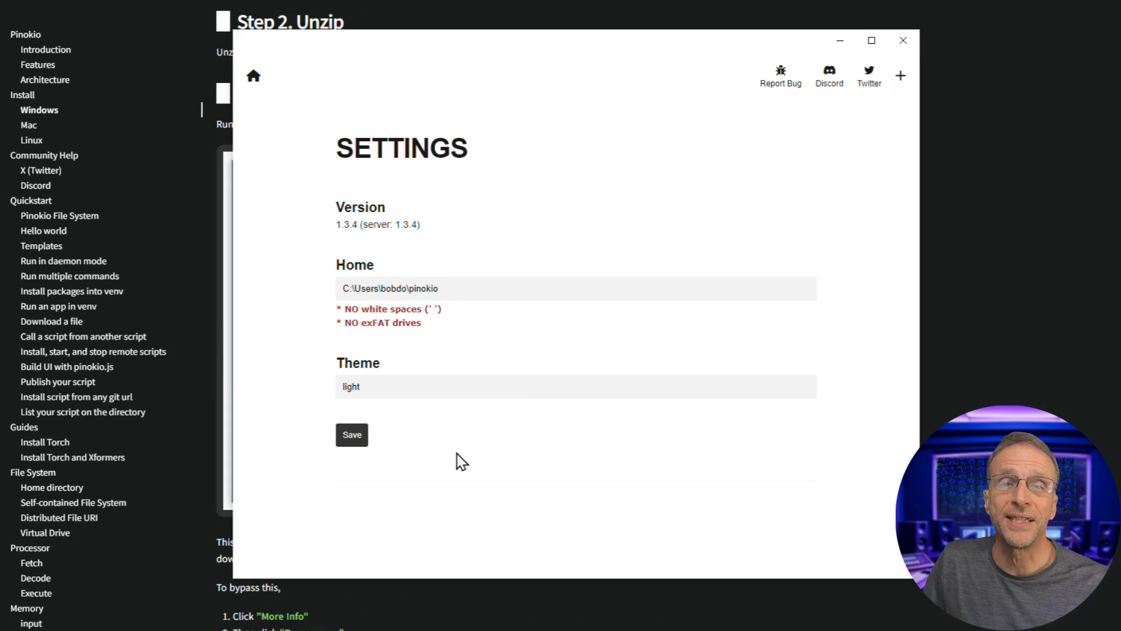
click(352, 437)
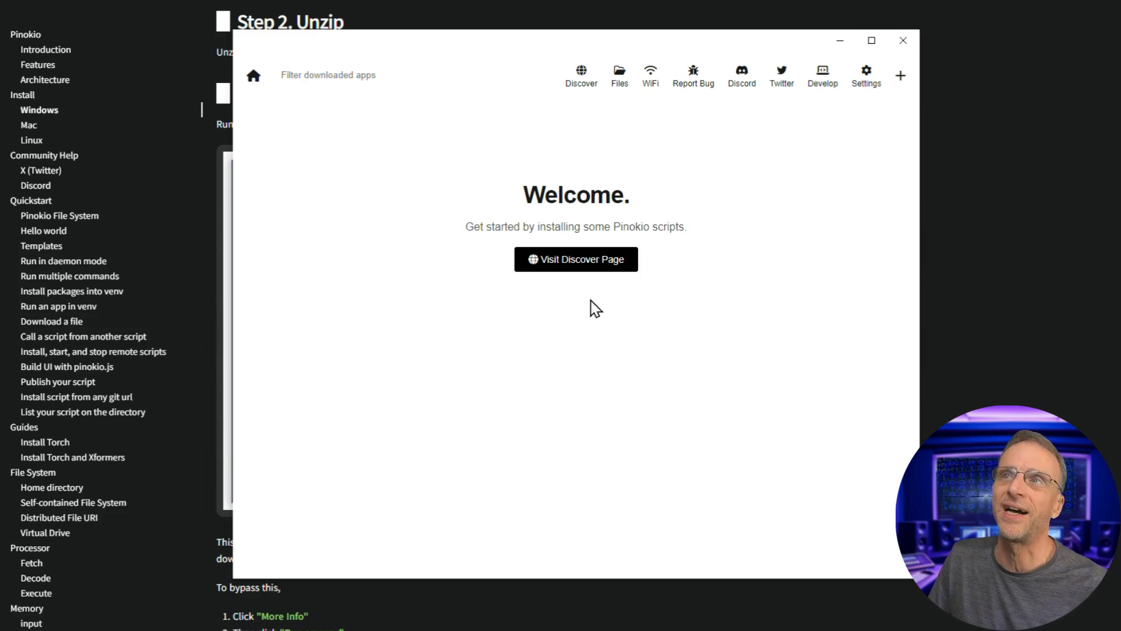
Step: Open Pinokio's Discover page and search the verified scripts for rvc
click(580, 87)
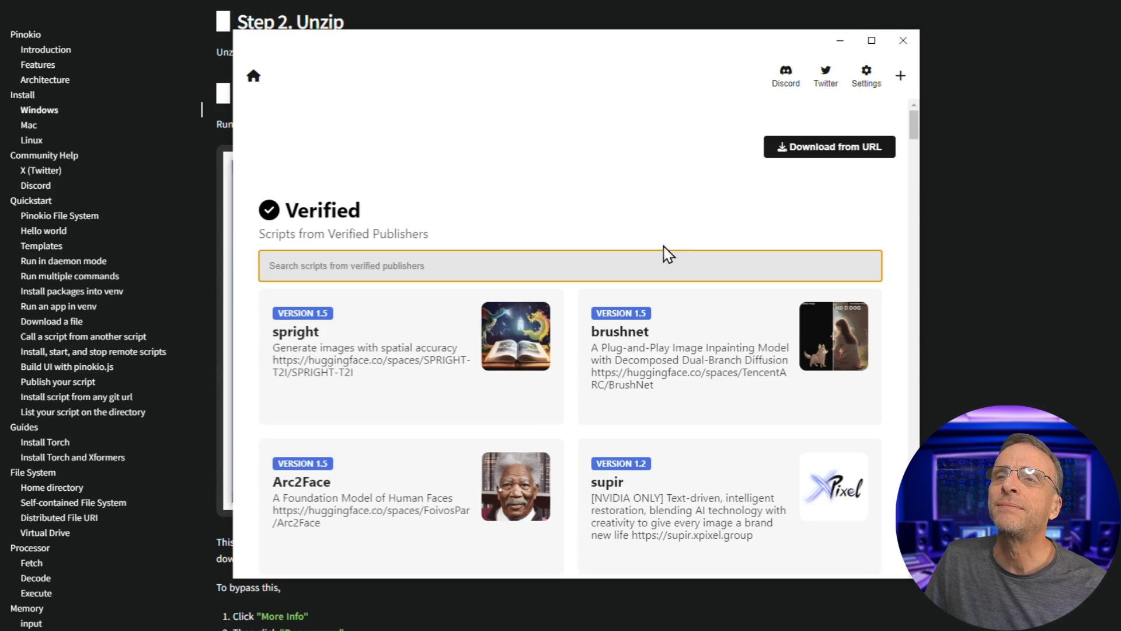
scroll(589, 351, down, 3)
scroll(571, 326, up, 3)
click(401, 269)
text(rvc)
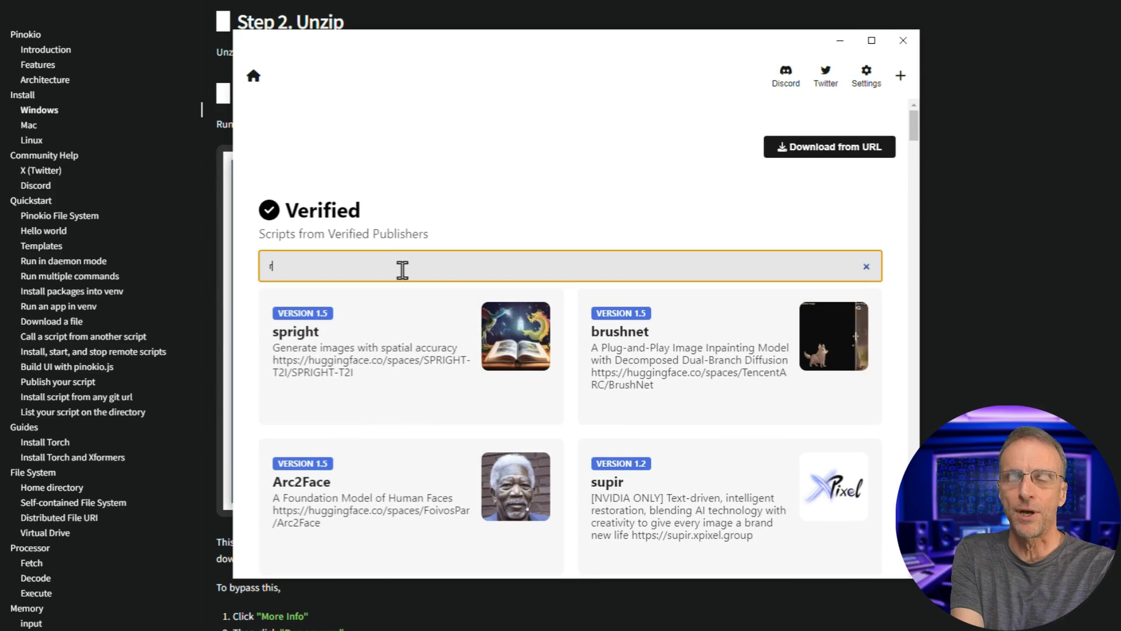
Step: Start downloading the RVC script and replace its save name with RVC Voice
click(493, 339)
click(571, 436)
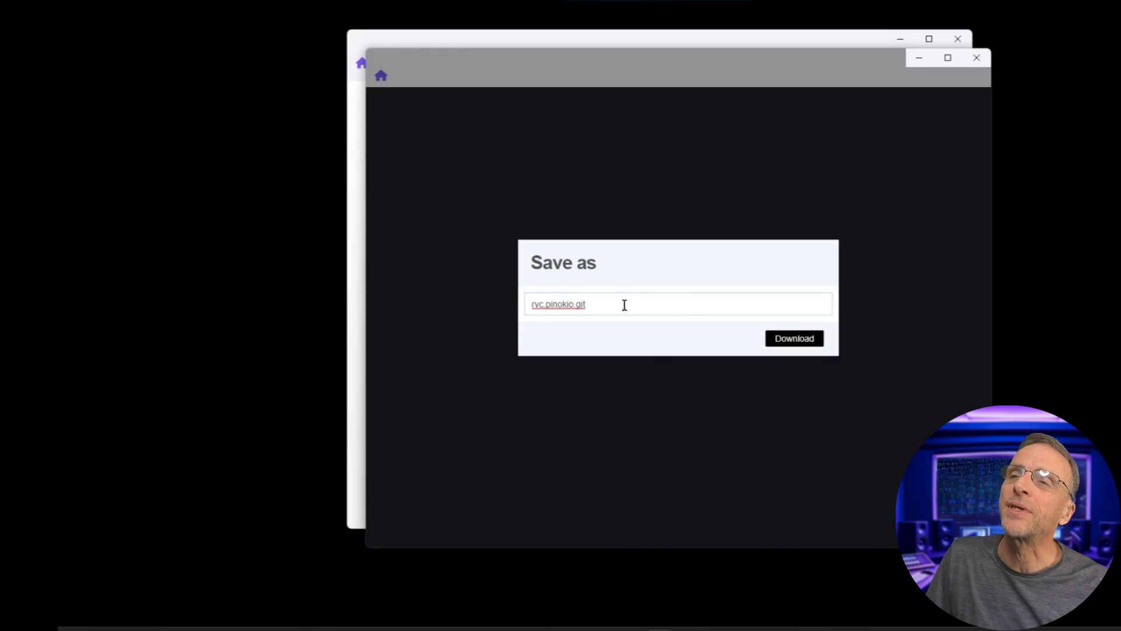
drag(625, 305, 504, 314)
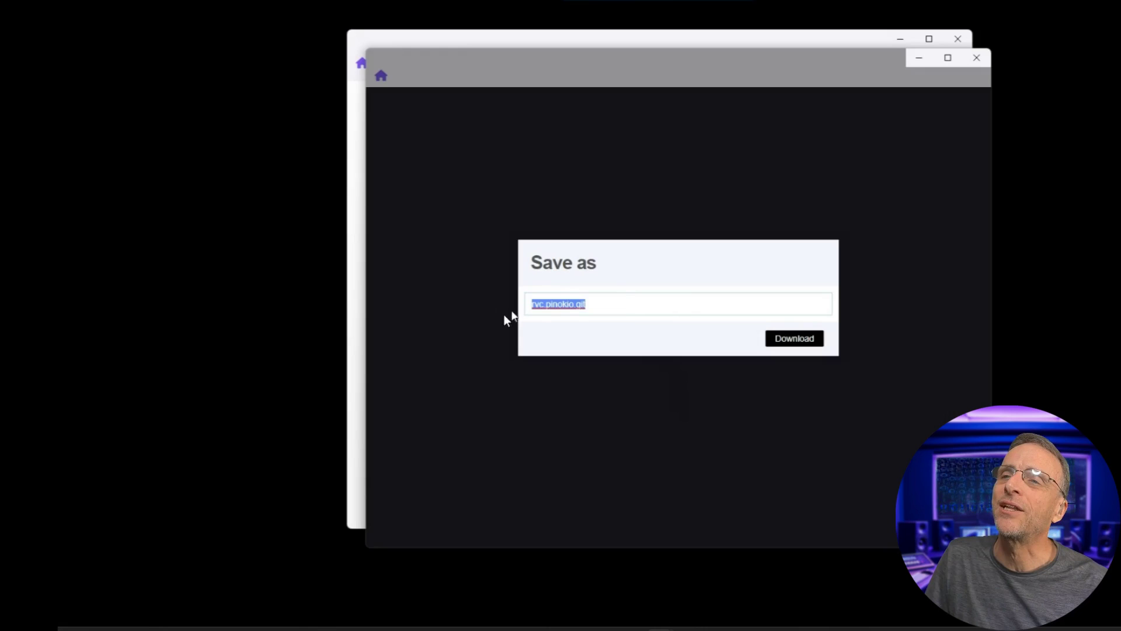
text(RVC Voice )
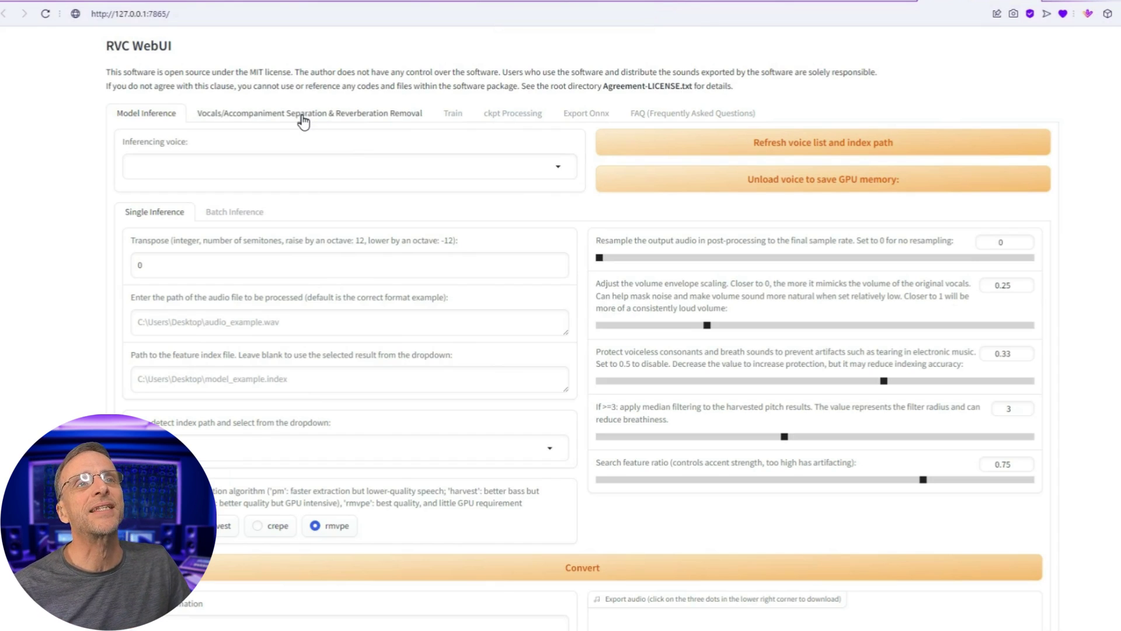
Step: Look through the vocal separation, training and ckpt processing sections of RVC WebUI
click(303, 117)
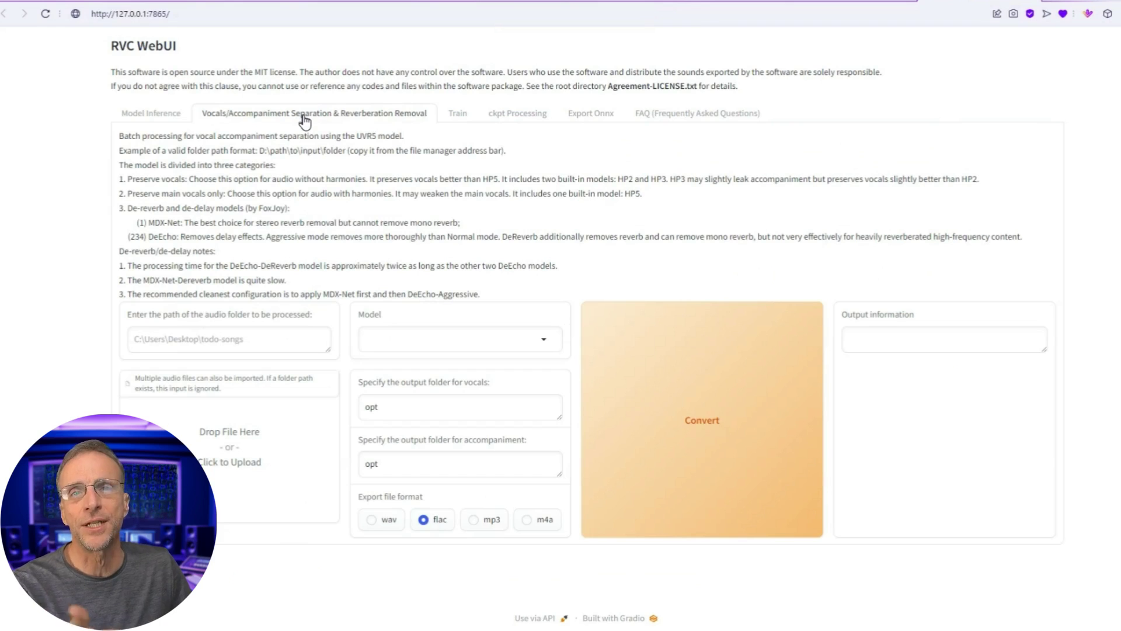
click(458, 114)
click(507, 119)
click(451, 117)
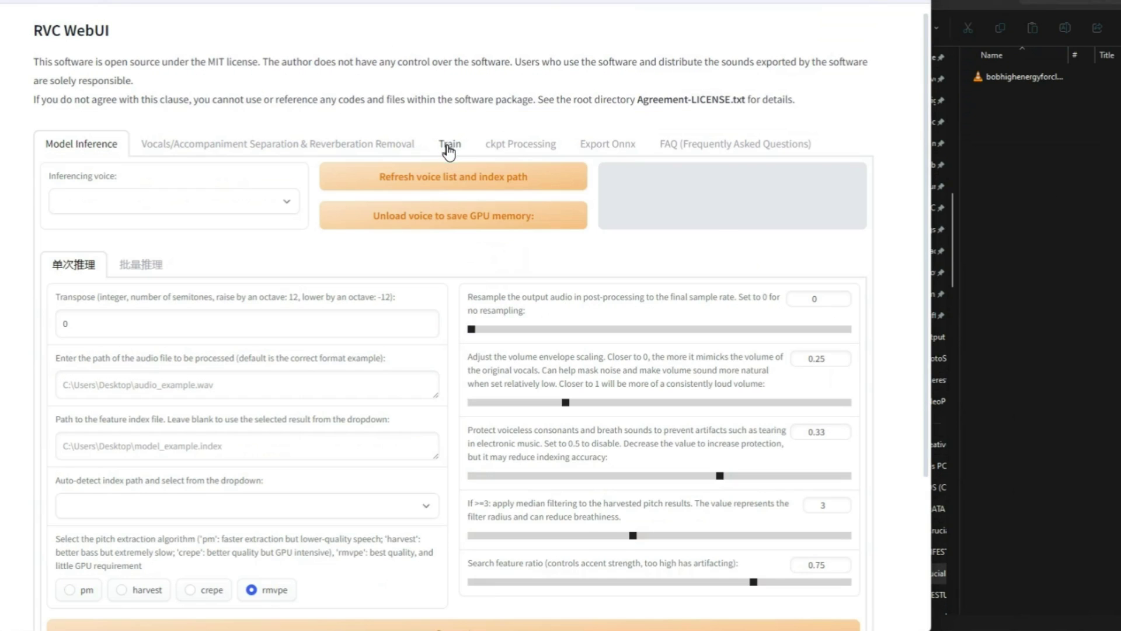
Step: Name the training experiment with the speaker's full name followed by HighEnergy, and set the target sample rate to 48k
click(449, 146)
drag(162, 310, 36, 301)
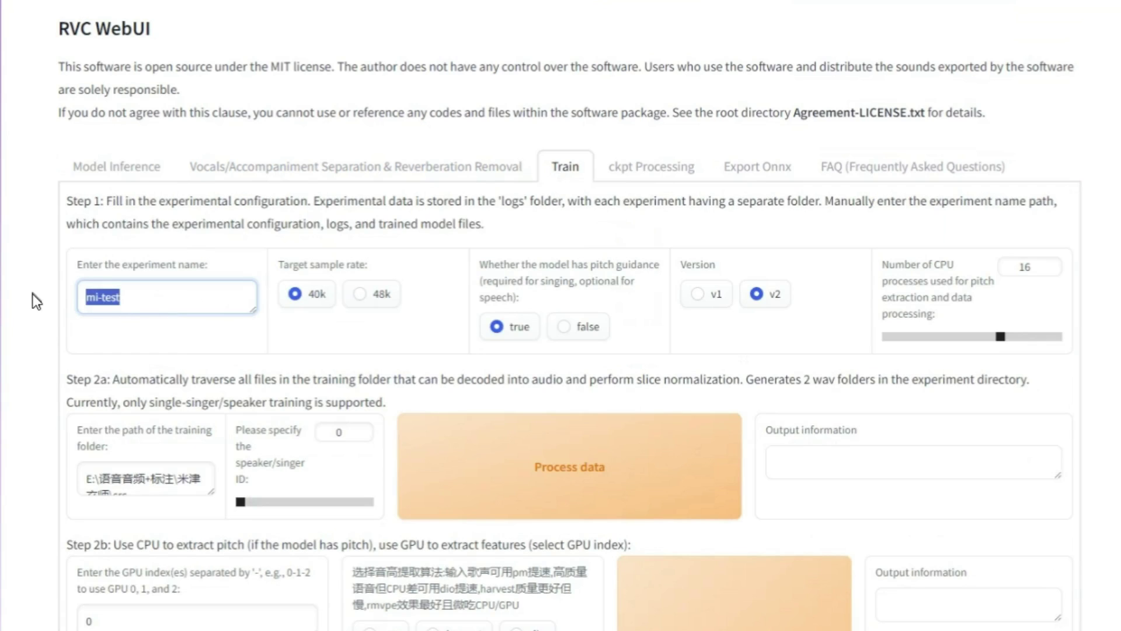
text(BobDoyel)
key(BackSpace)
key(BackSpace)
text(leHighEnergy)
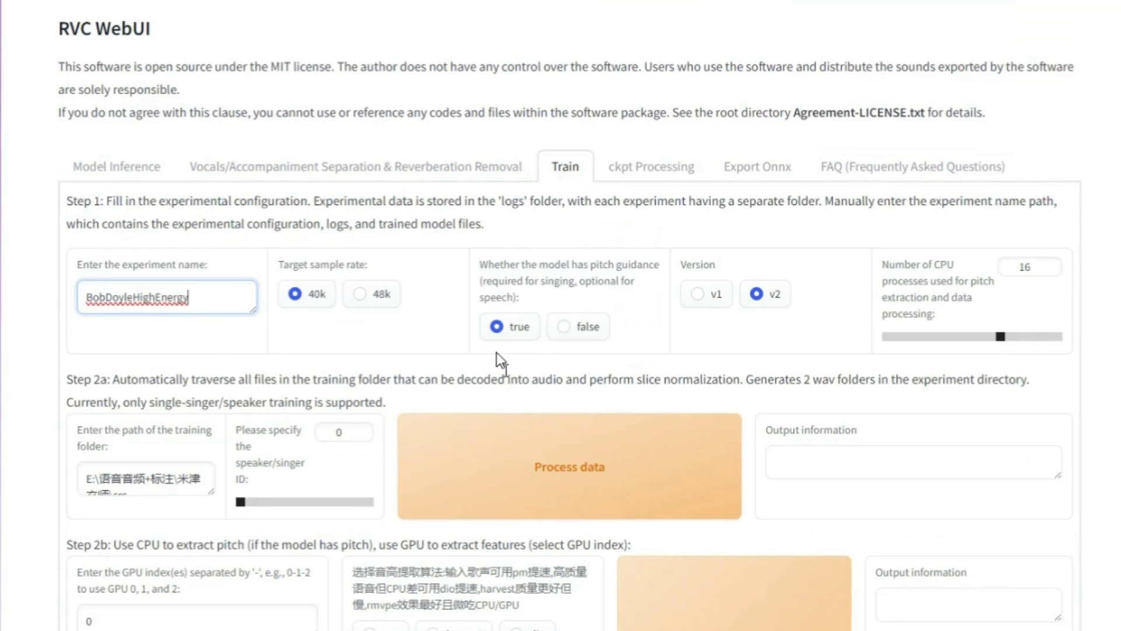
click(358, 294)
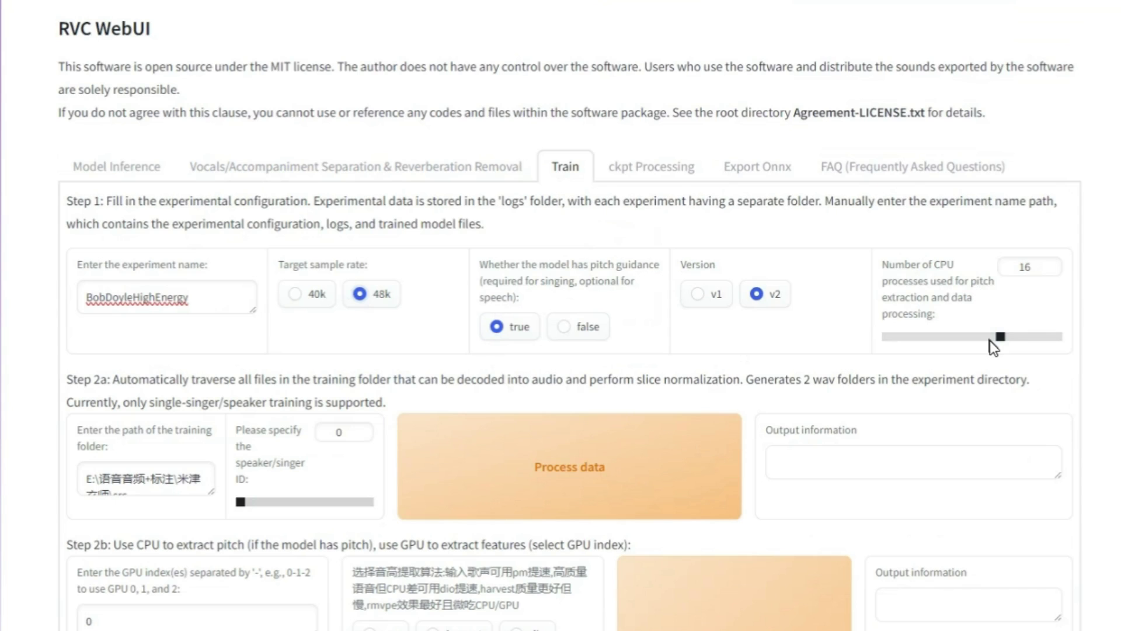
Step: Copy the address of the High Energy Casual recordings folder and enter it as the training folder path
click(138, 482)
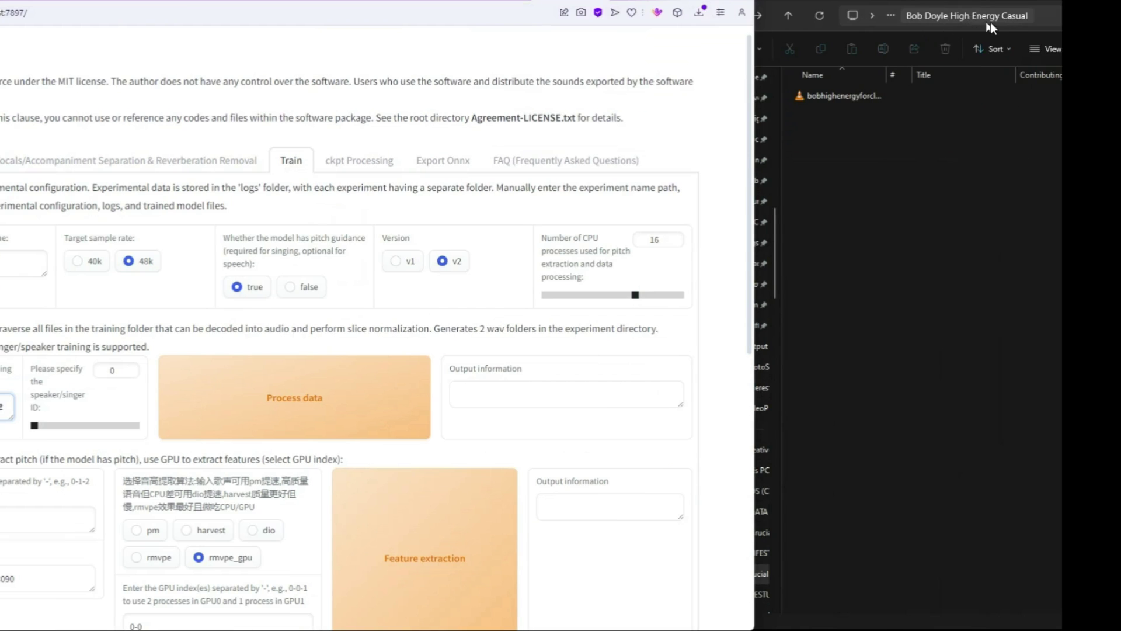
click(994, 21)
right_click(997, 19)
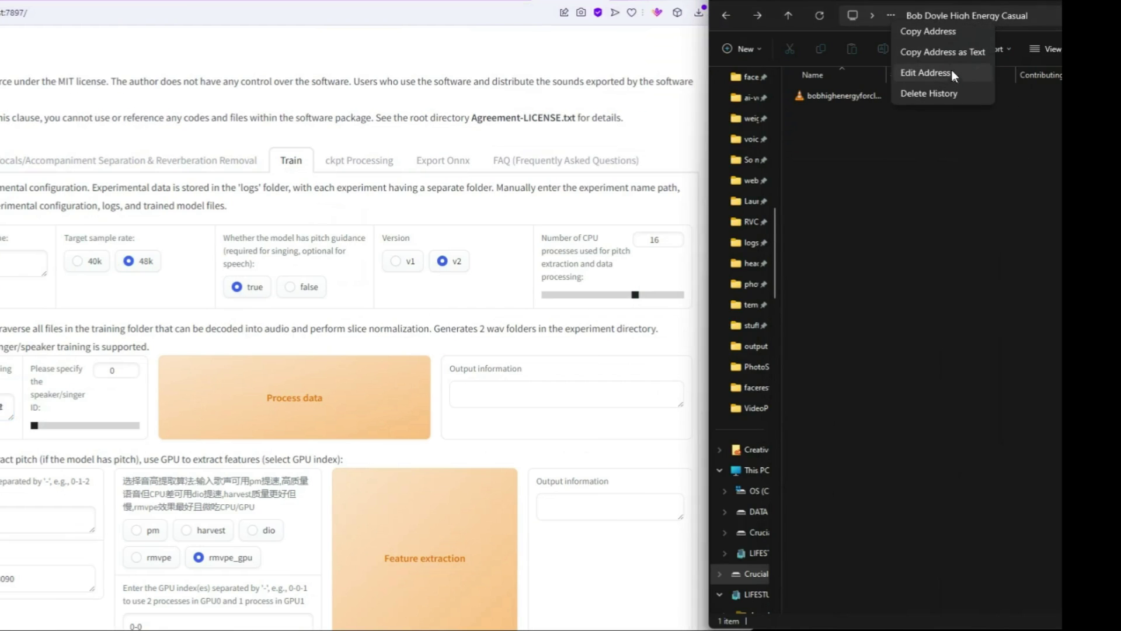
click(961, 53)
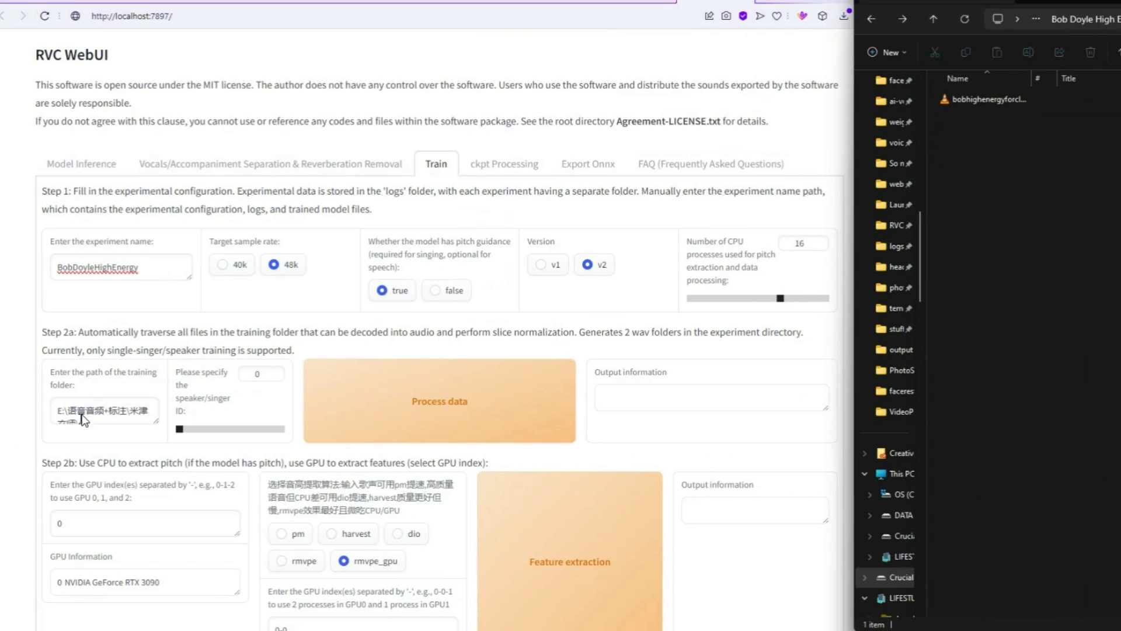
triple_click(84, 403)
key(ctrl+v)
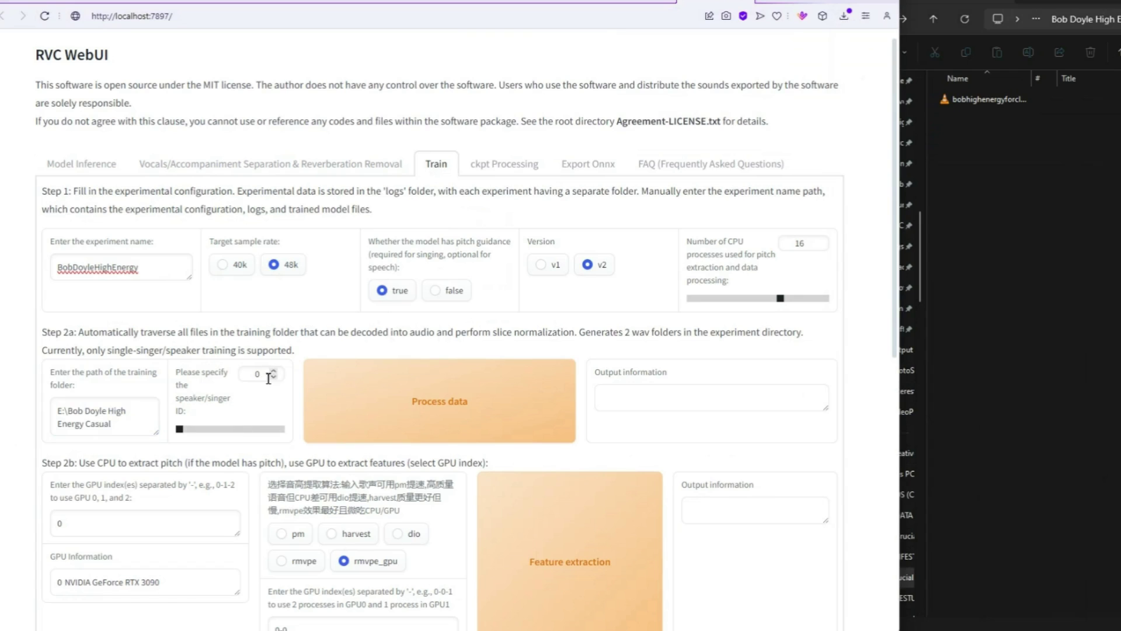
Step: Set the training save frequency to 50, total training epochs to 250, and batch size per GPU to 40
scroll(249, 433, down, 3)
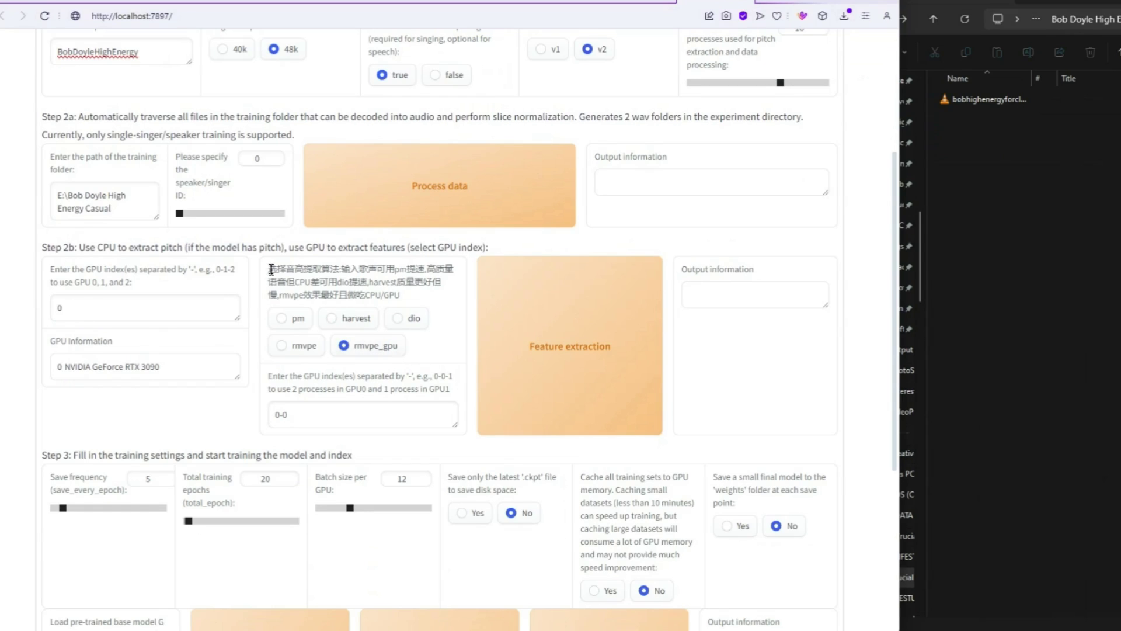
drag(268, 269, 409, 298)
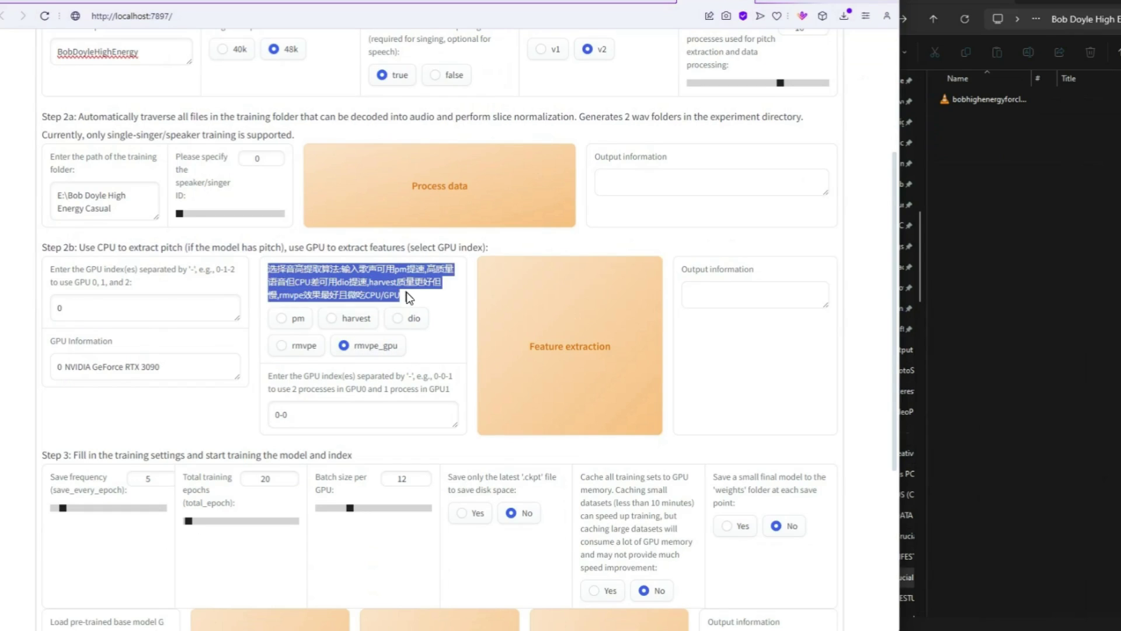
click(365, 414)
scroll(408, 327, down, 2)
scroll(69, 234, down, 2)
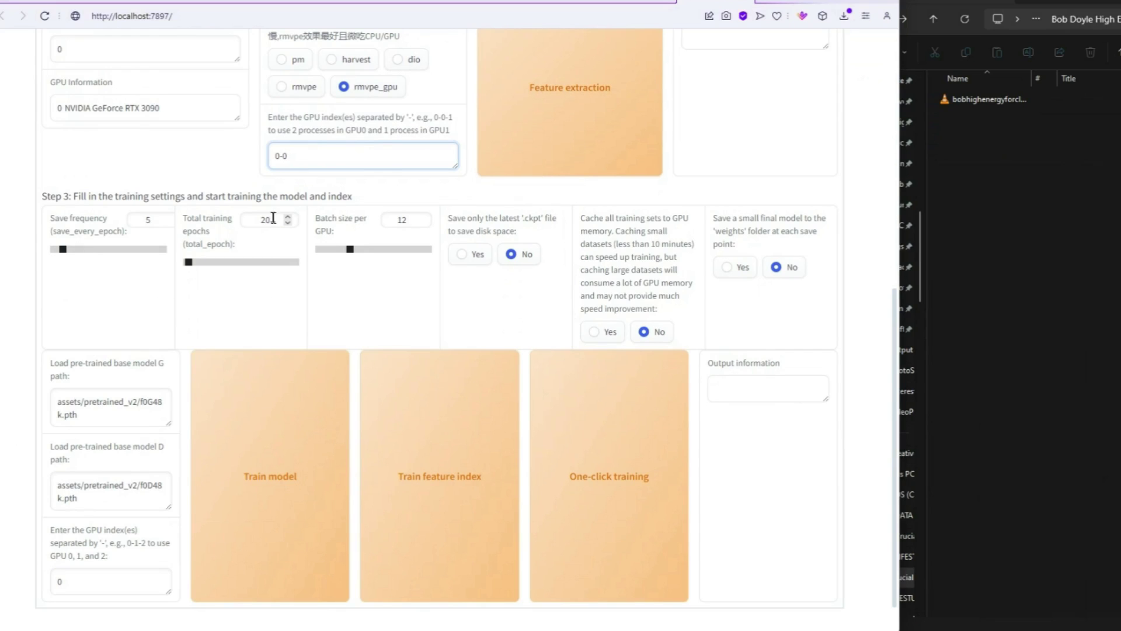
drag(63, 249, 164, 250)
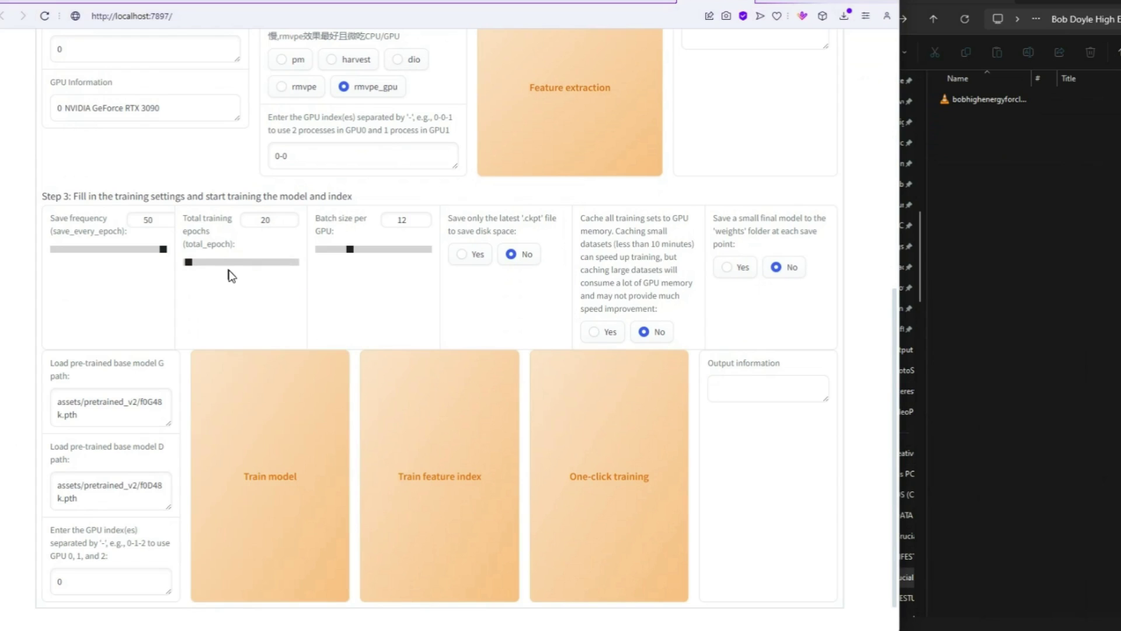
click(263, 222)
text(50)
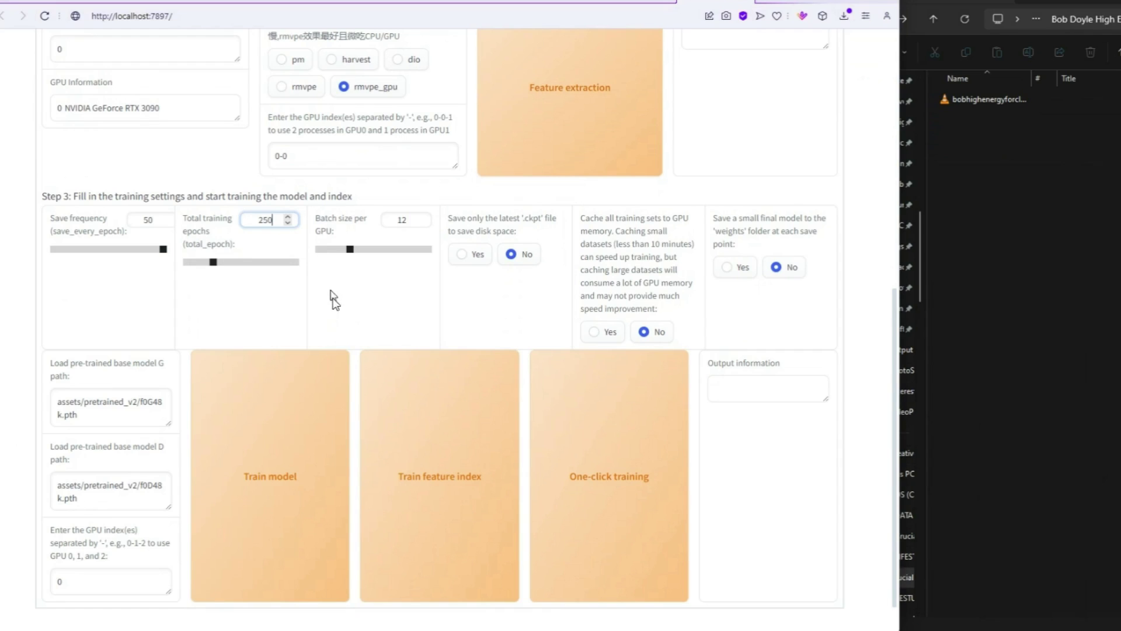
drag(352, 251, 445, 249)
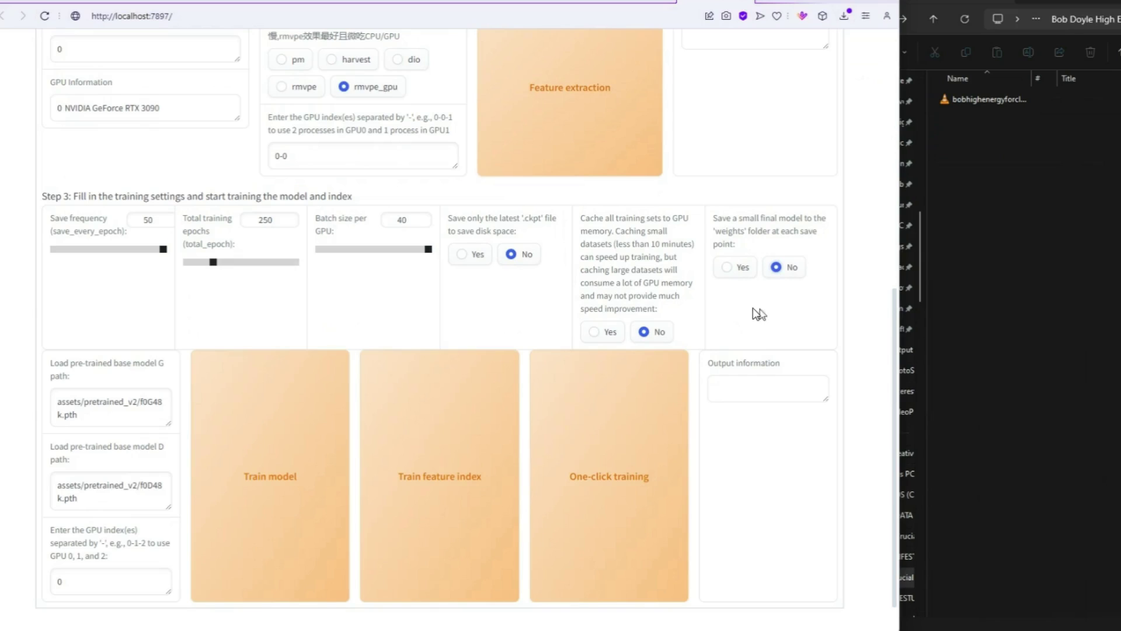
Step: Enable saving a small final model to the weights folder at each save point and start One-click training
click(728, 268)
scroll(199, 305, down, 1)
scroll(198, 305, down, 1)
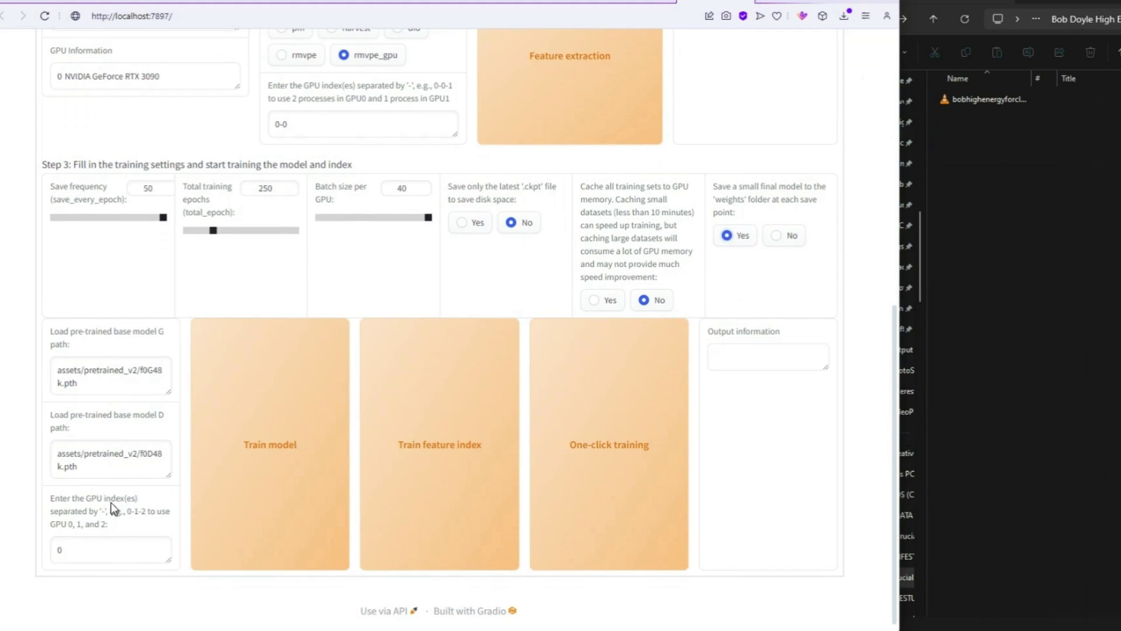
click(613, 480)
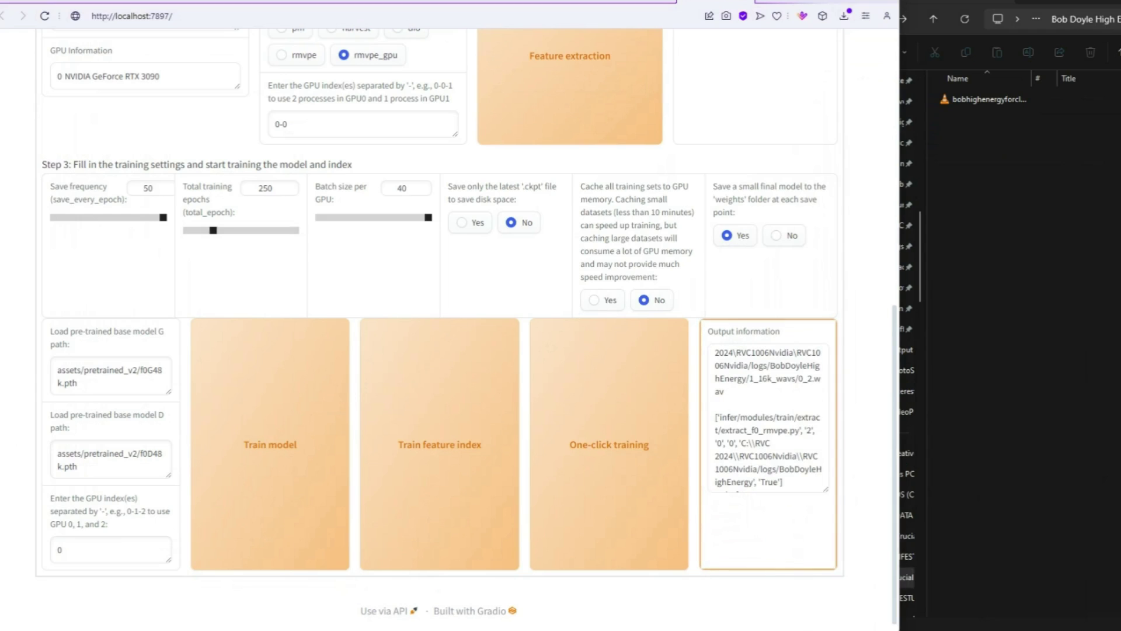
Step: Check the training log in the command window, and add the trained HighEnergy .pth file to Replay as a custom RVC model
key(alt+Tab)
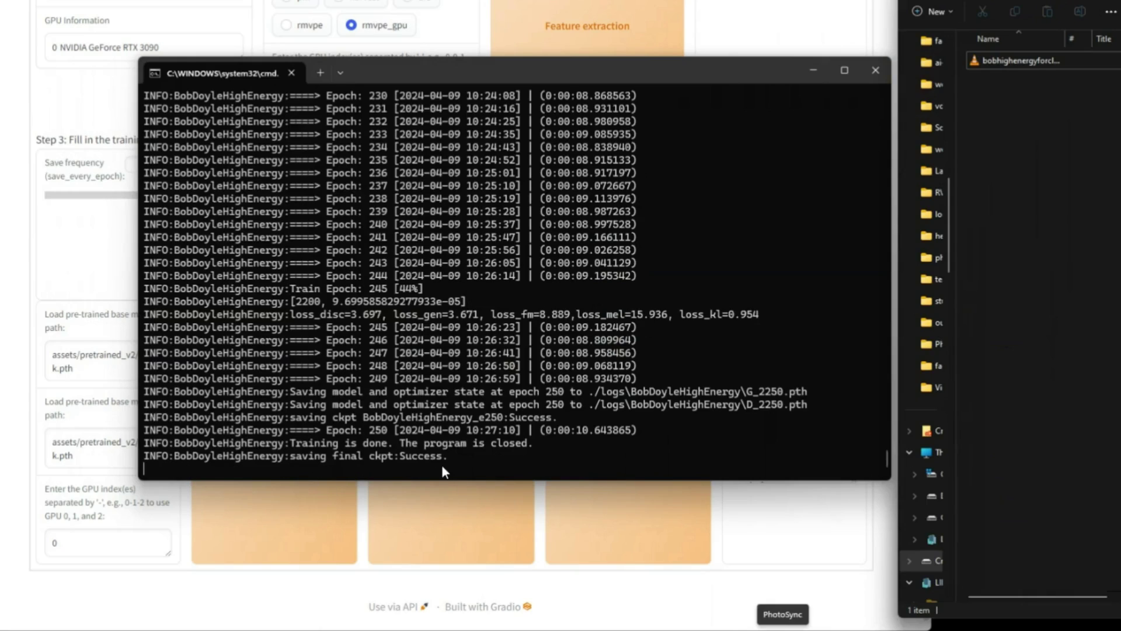
click(770, 541)
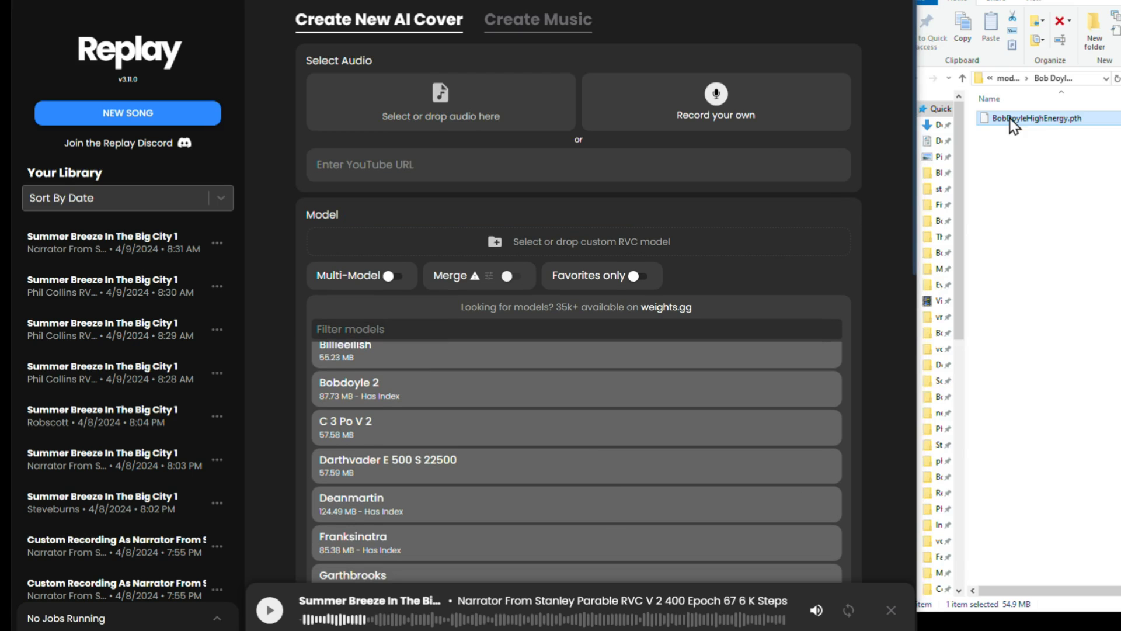
drag(1016, 118, 483, 248)
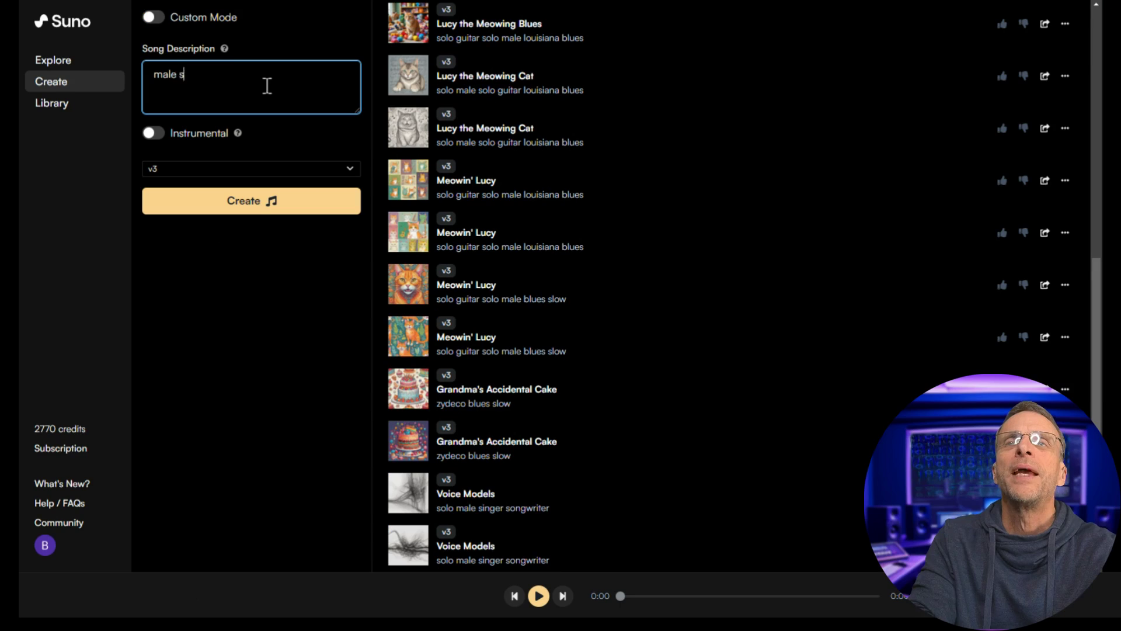
Step: Create a song in Suno from the description "male singer songwriter ballad about love and loss"
text(inger songwriter ballad about)
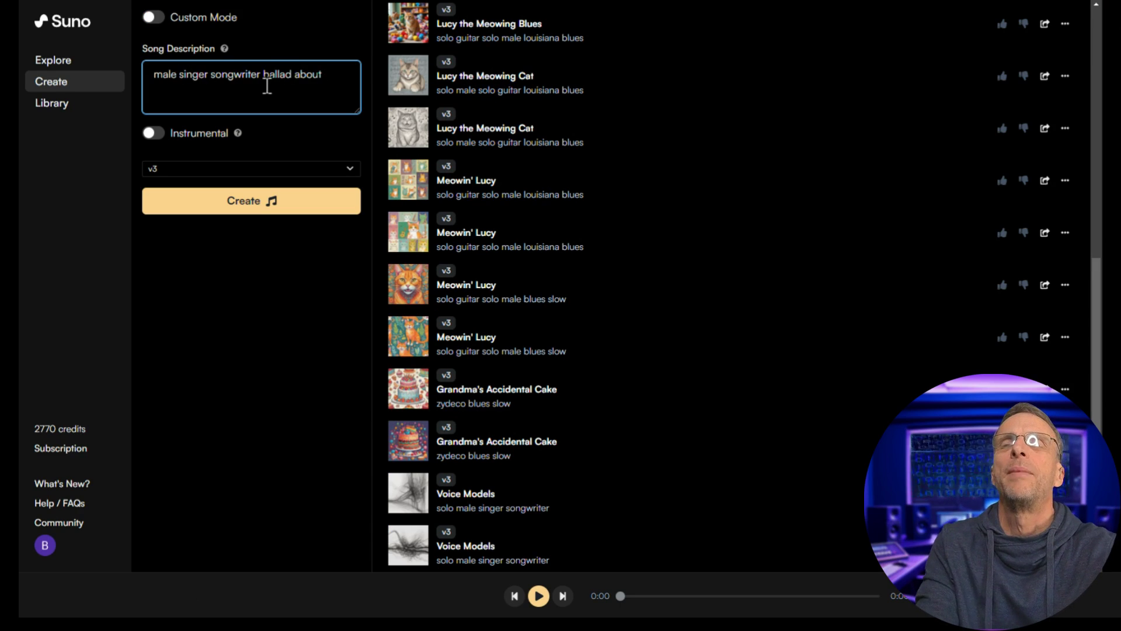
text( love and loss)
click(245, 200)
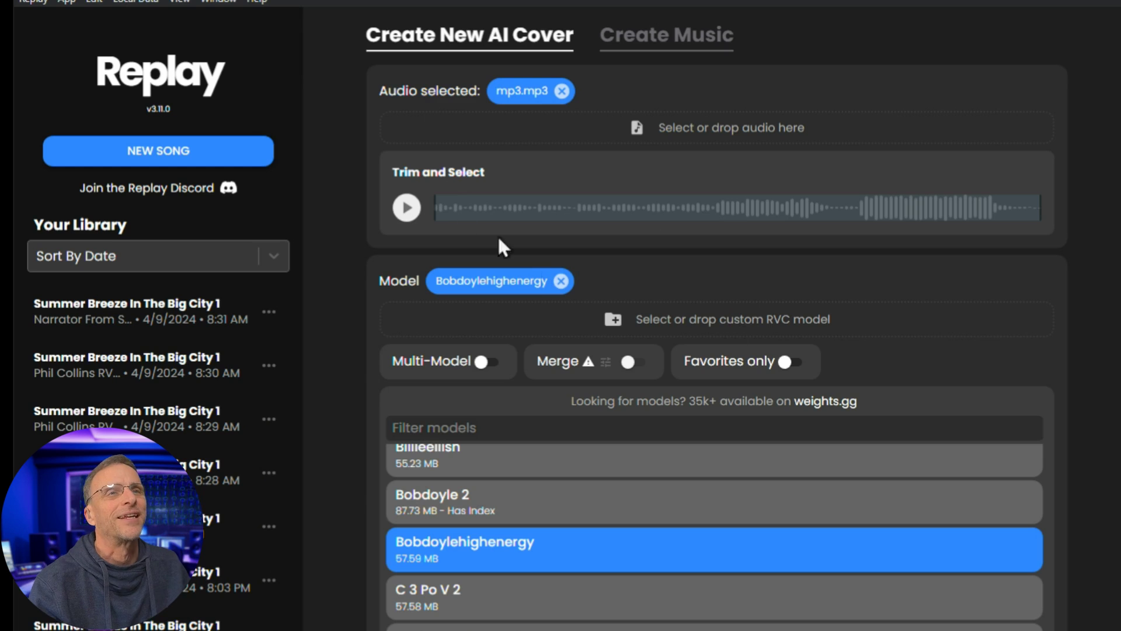
Step: Preview the mp3.mp3 audio briefly and create a cover of it with the selected high-energy custom voice model
click(411, 211)
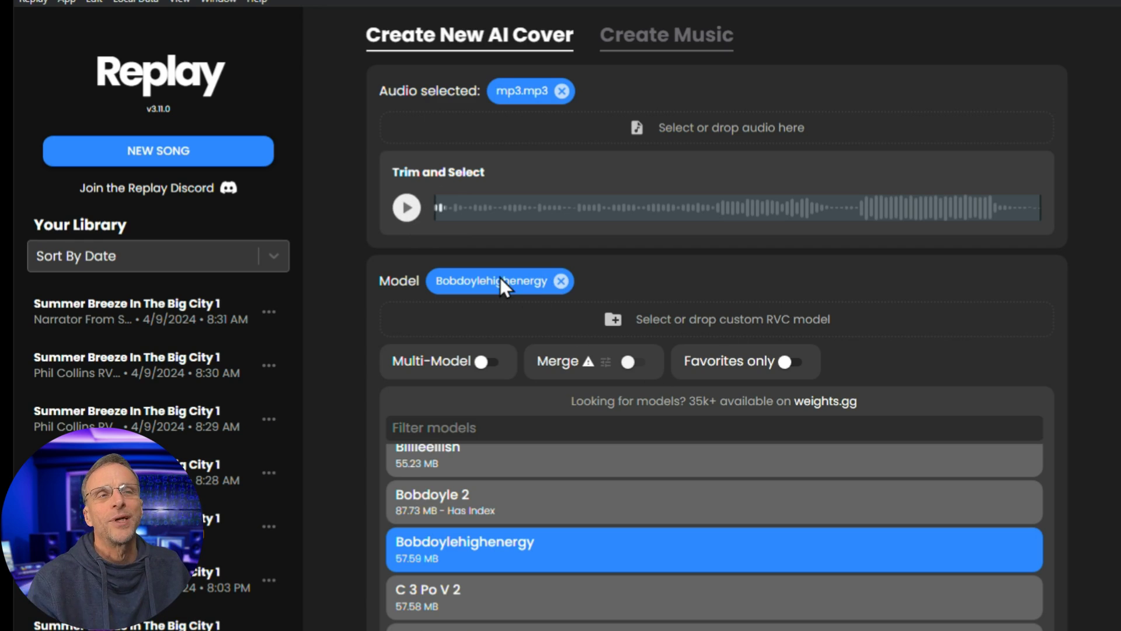
scroll(558, 481, down, 10)
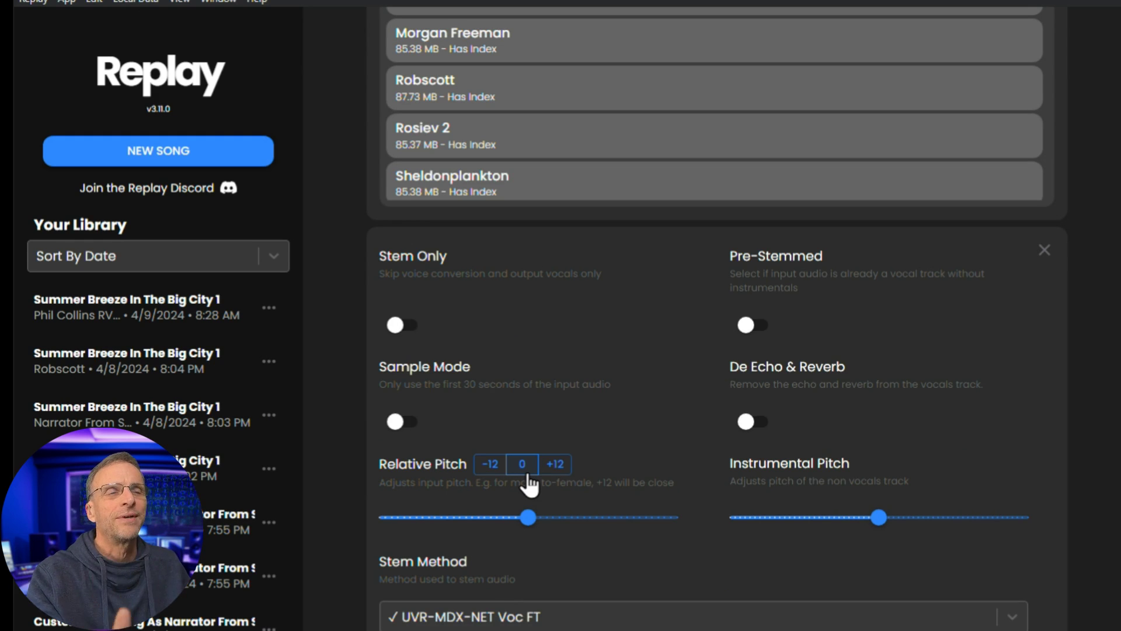
scroll(531, 485, down, 4)
click(669, 584)
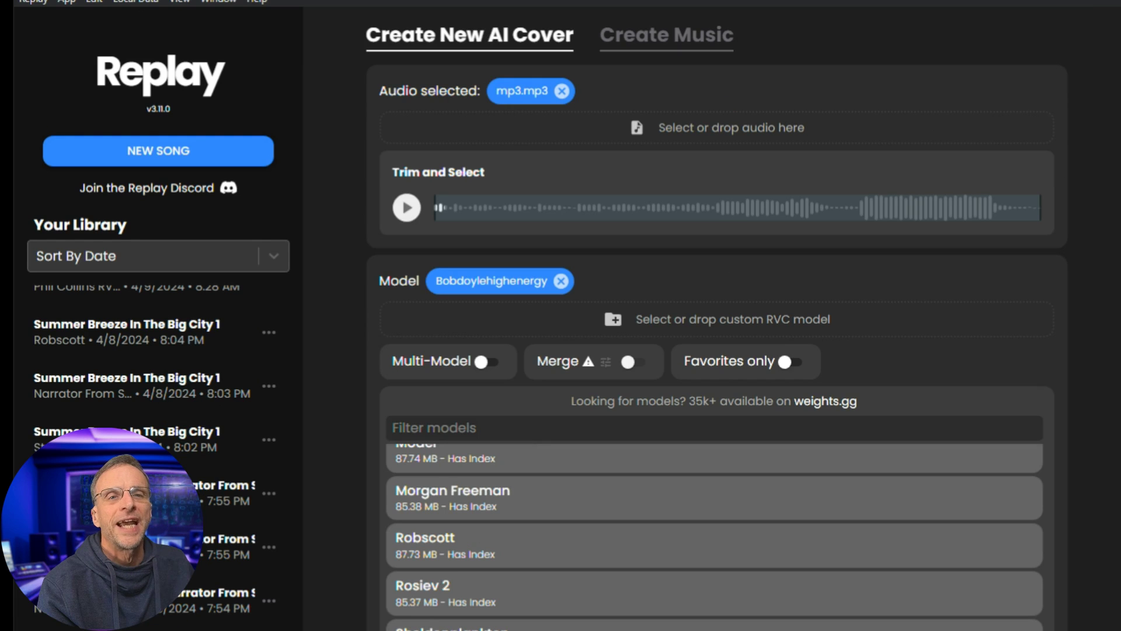
Step: Listen to the original mp3.mp3 song in the trim preview
click(407, 208)
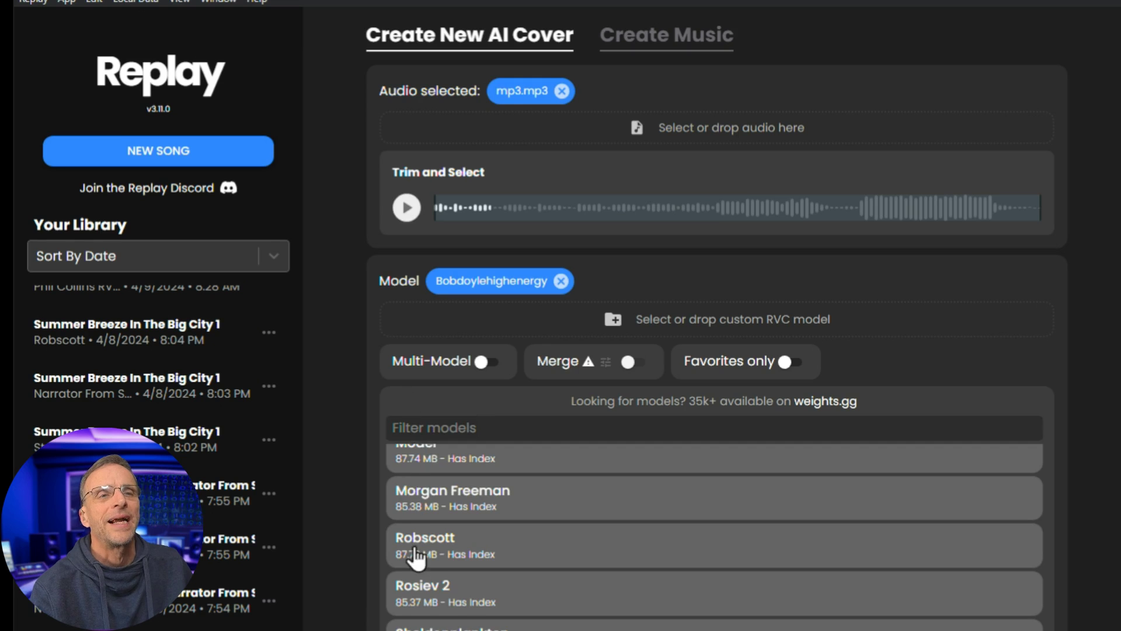
scroll(416, 476, down, 5)
scroll(452, 521, down, 4)
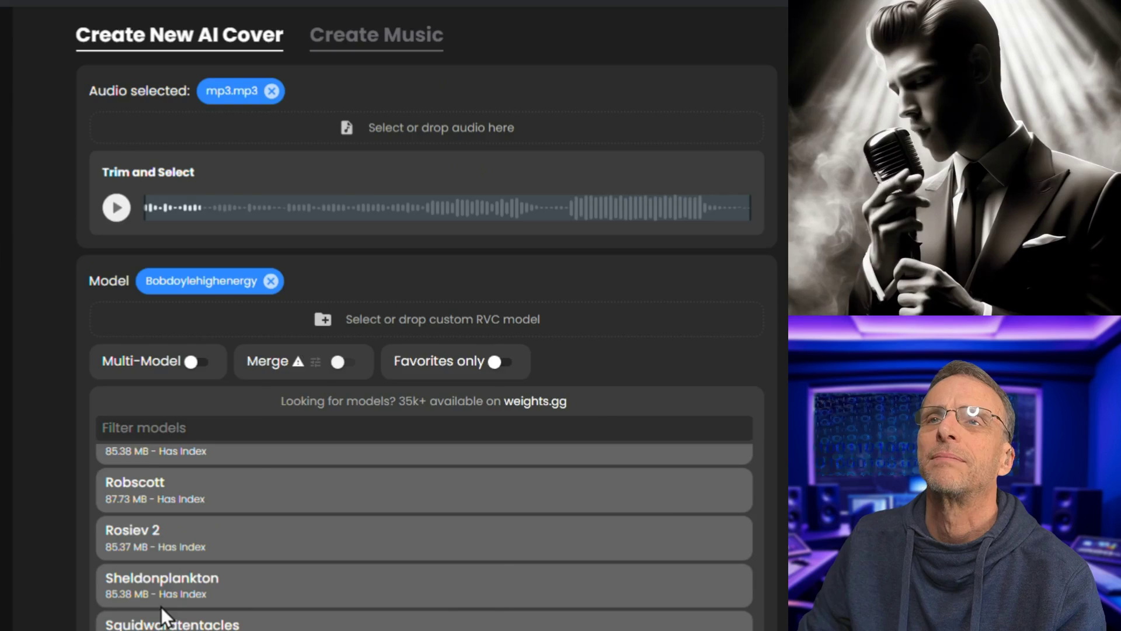
scroll(163, 608, down, 8)
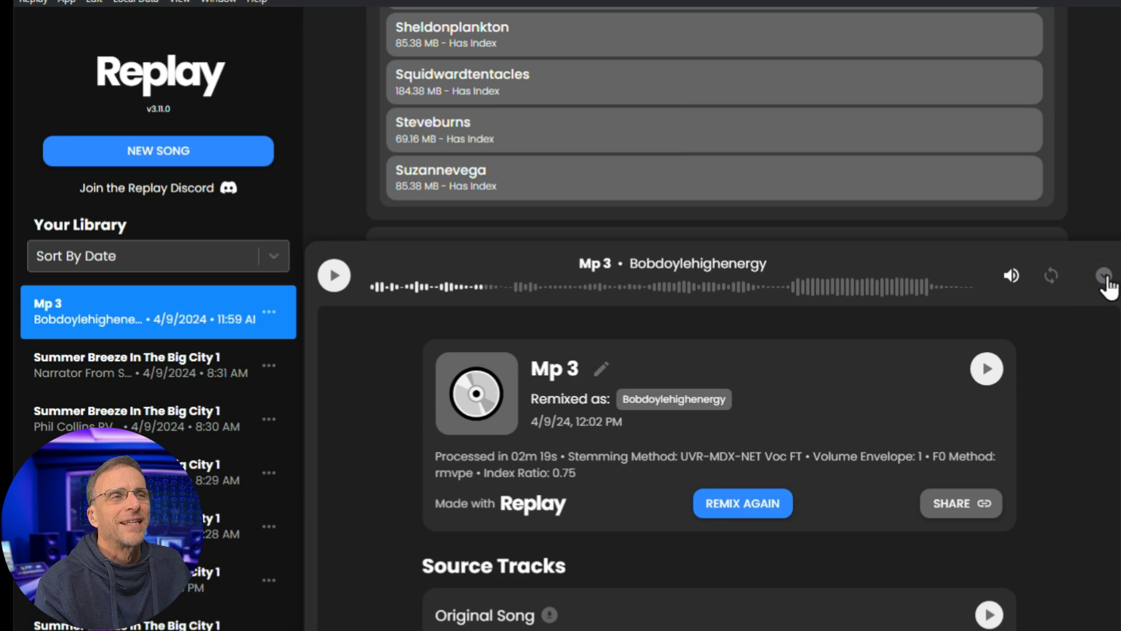
Step: Close the finished cover's details, lower the relative pitch halfway toward its minimum, and create and play a new cover
click(1104, 281)
drag(529, 517, 454, 517)
scroll(798, 546, down, 5)
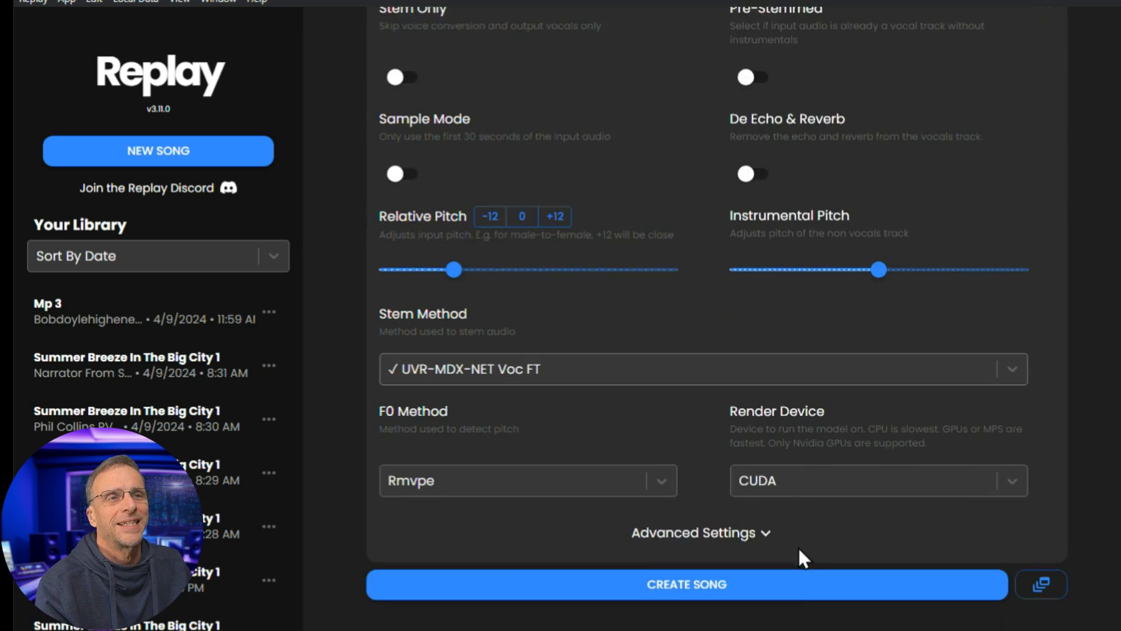
click(714, 534)
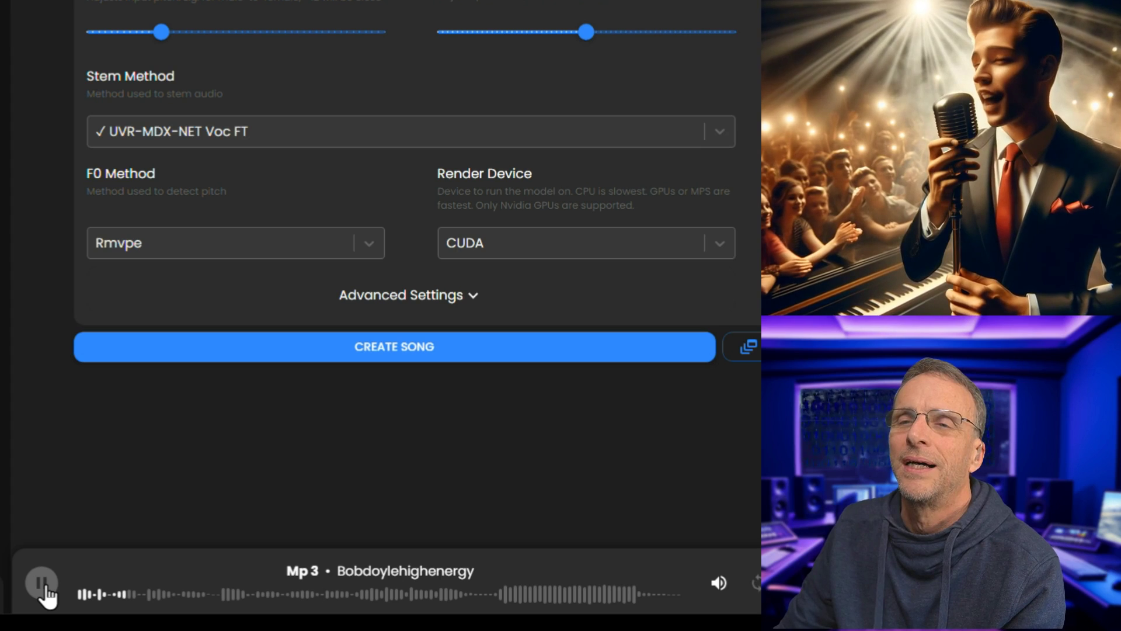
click(41, 583)
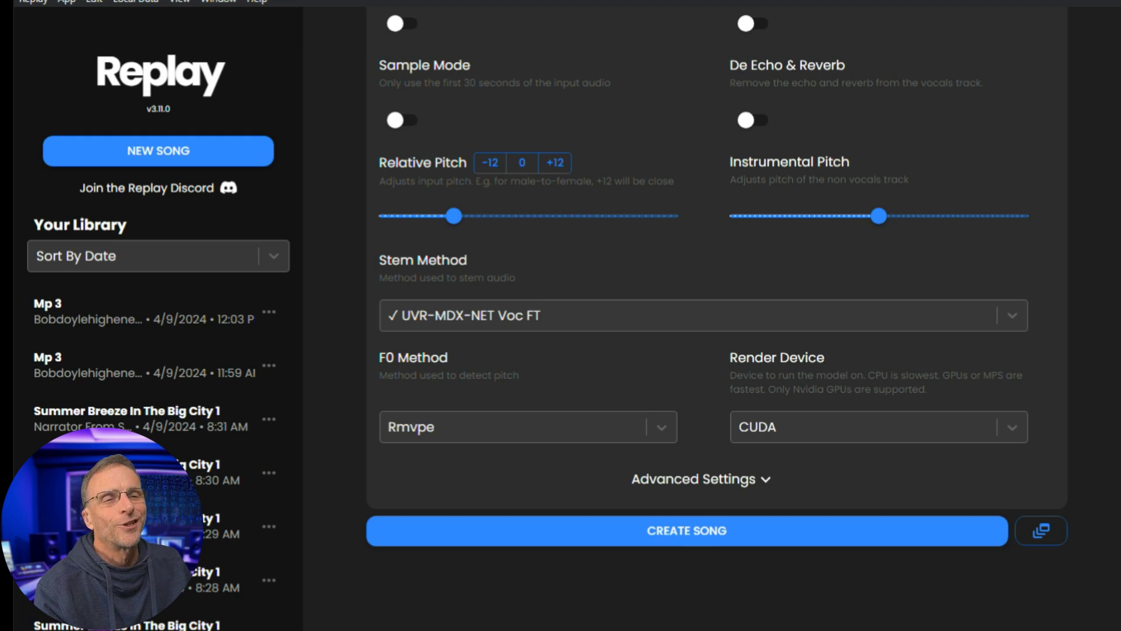
Step: Raise the relative pitch slightly, set the instrumental pitch to 3, and create and play another cover of the song
scroll(544, 395, up, 2)
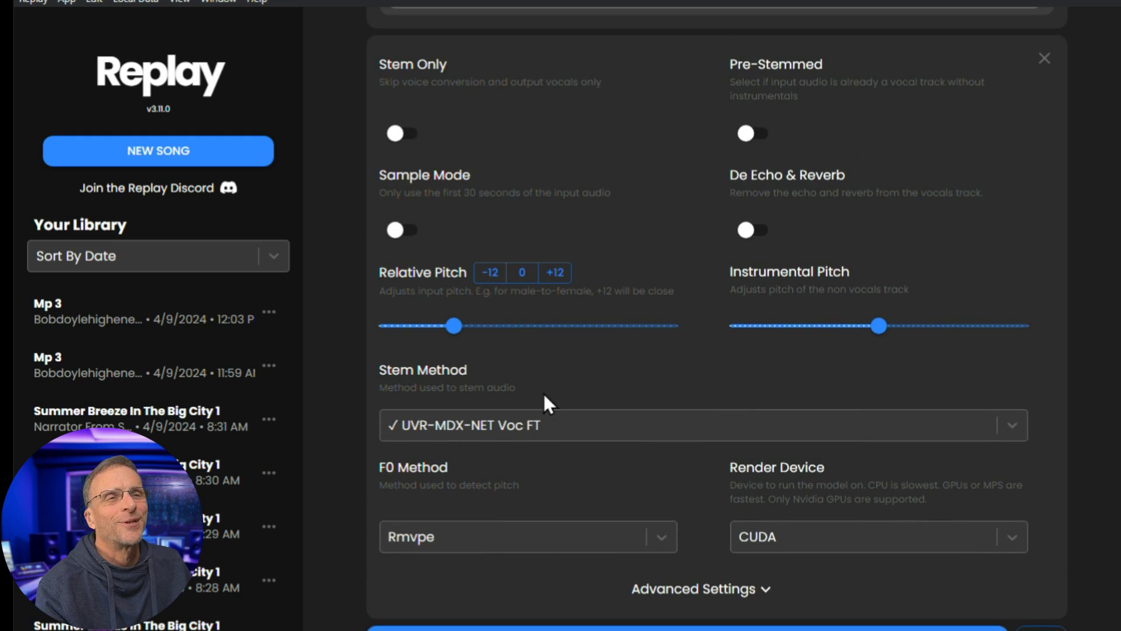
mouse_move(458, 337)
drag(458, 339, 480, 338)
click(886, 338)
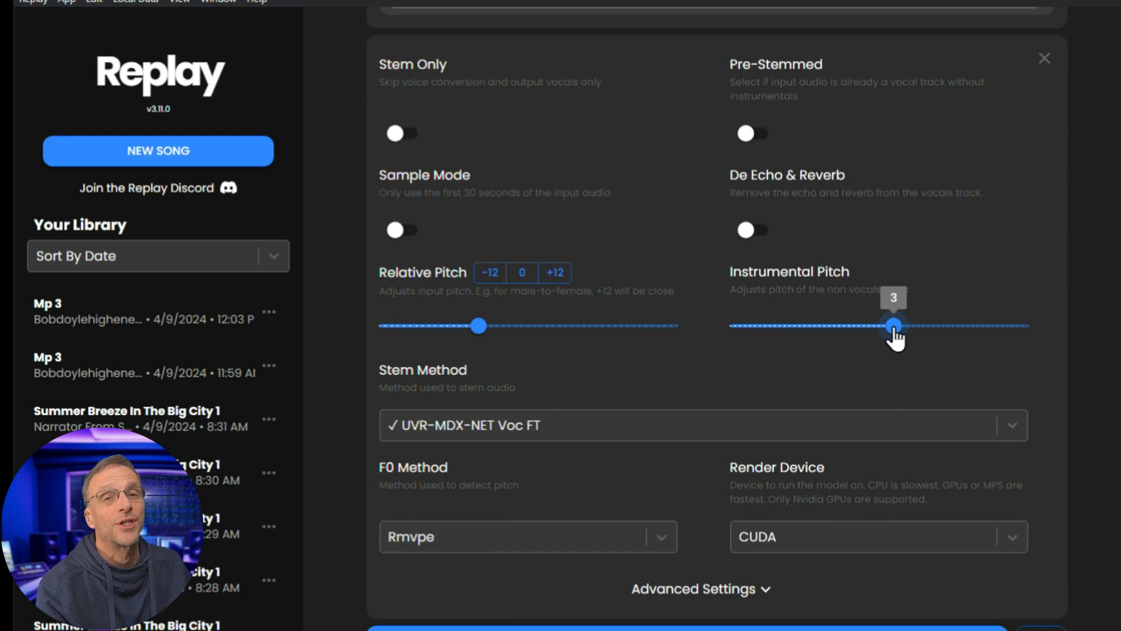
click(583, 627)
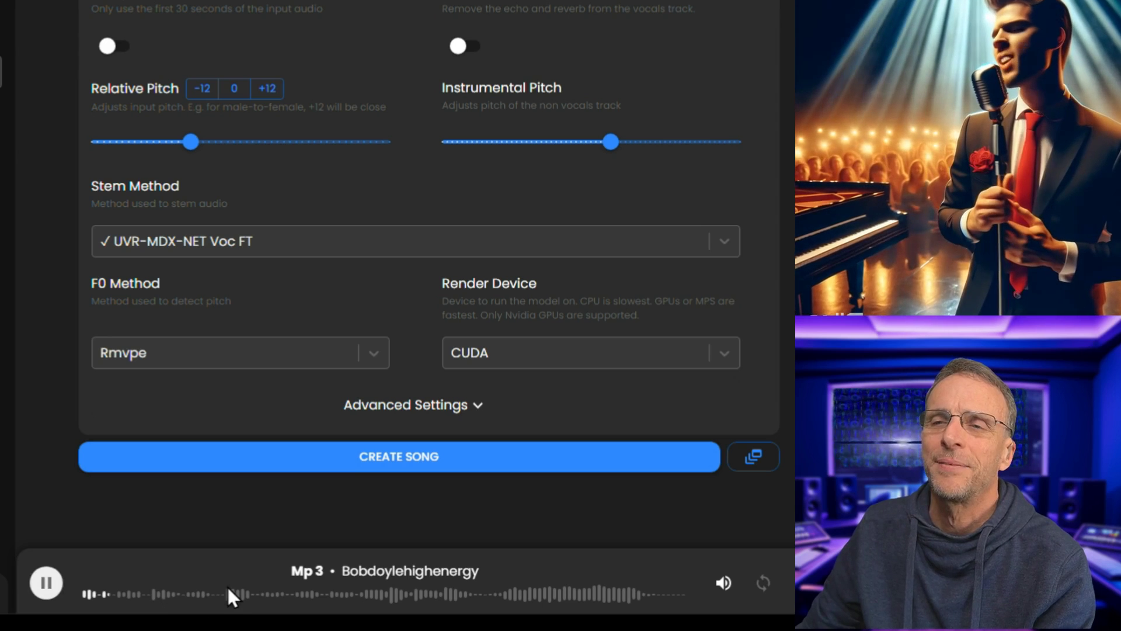
click(228, 593)
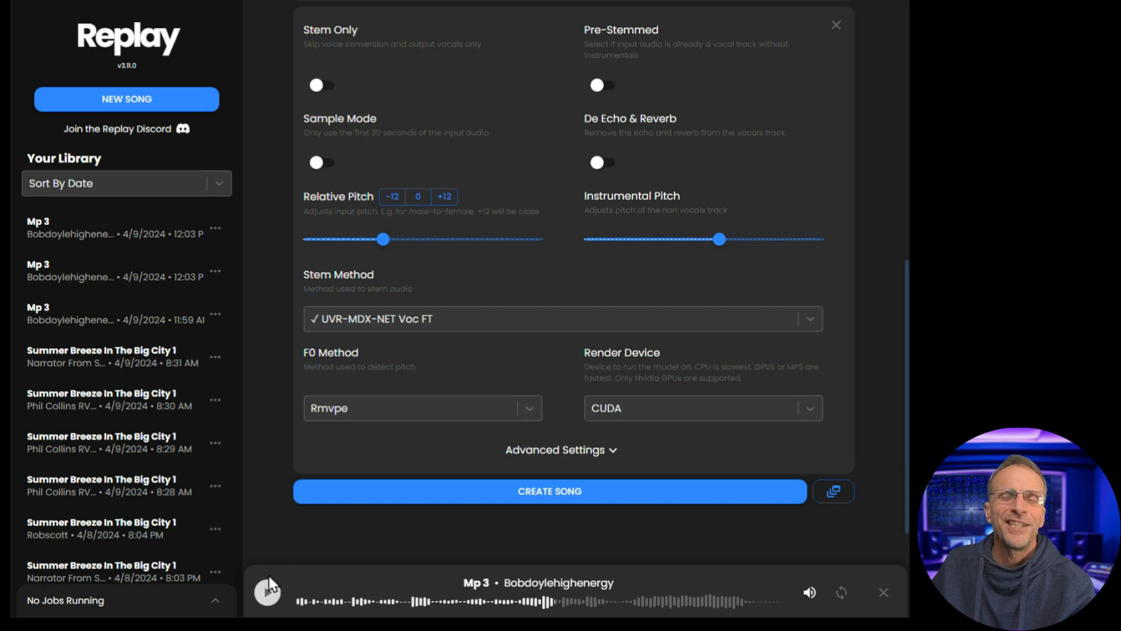
Step: Load sonauto-generation (4).wav from the browser's downloads into Replay as the audio for a new cover
scroll(58, 502, up, 10)
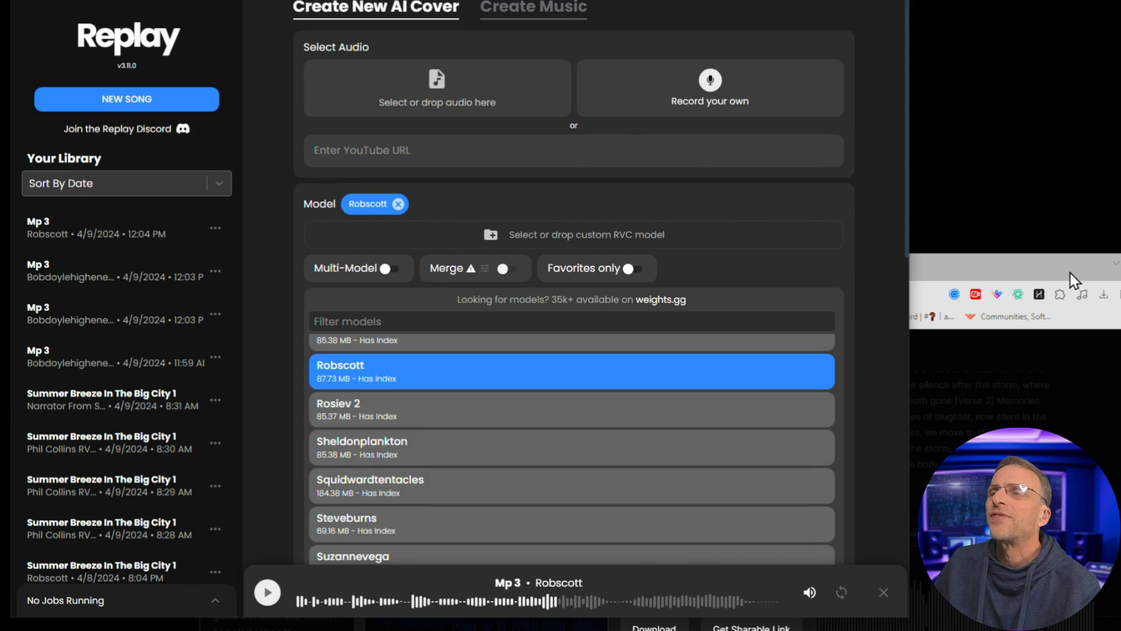
click(1069, 275)
click(1104, 294)
drag(981, 12, 437, 88)
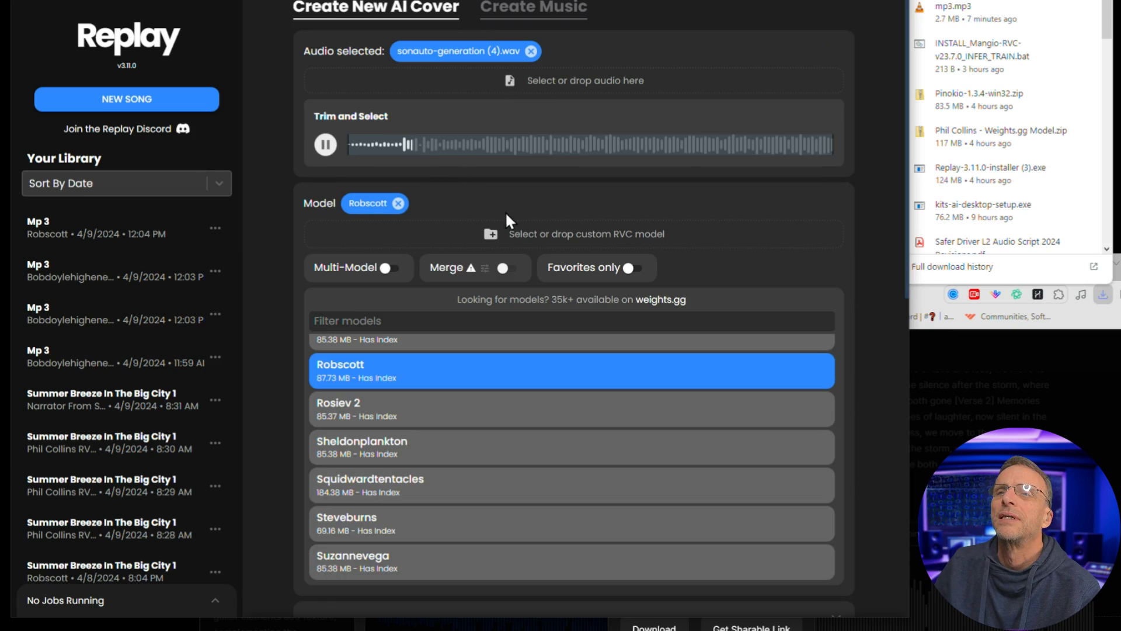
Step: Pause the source audio preview and replace the selected voice model with the high-energy custom model
click(325, 146)
click(399, 207)
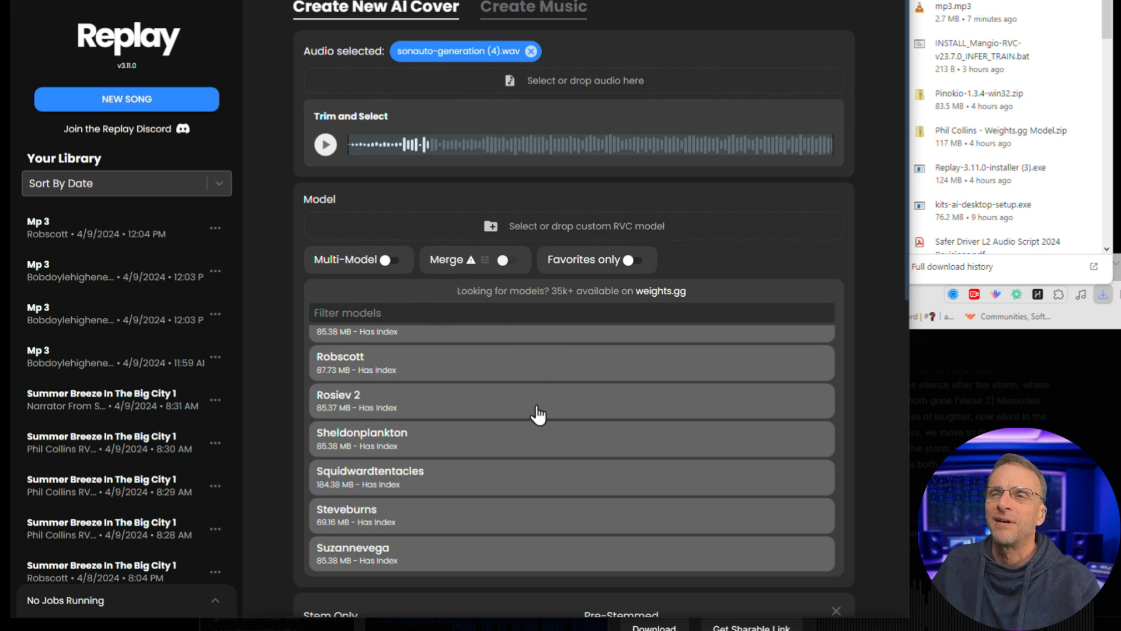
scroll(538, 415, up, 3)
scroll(426, 426, up, 2)
scroll(424, 435, down, 5)
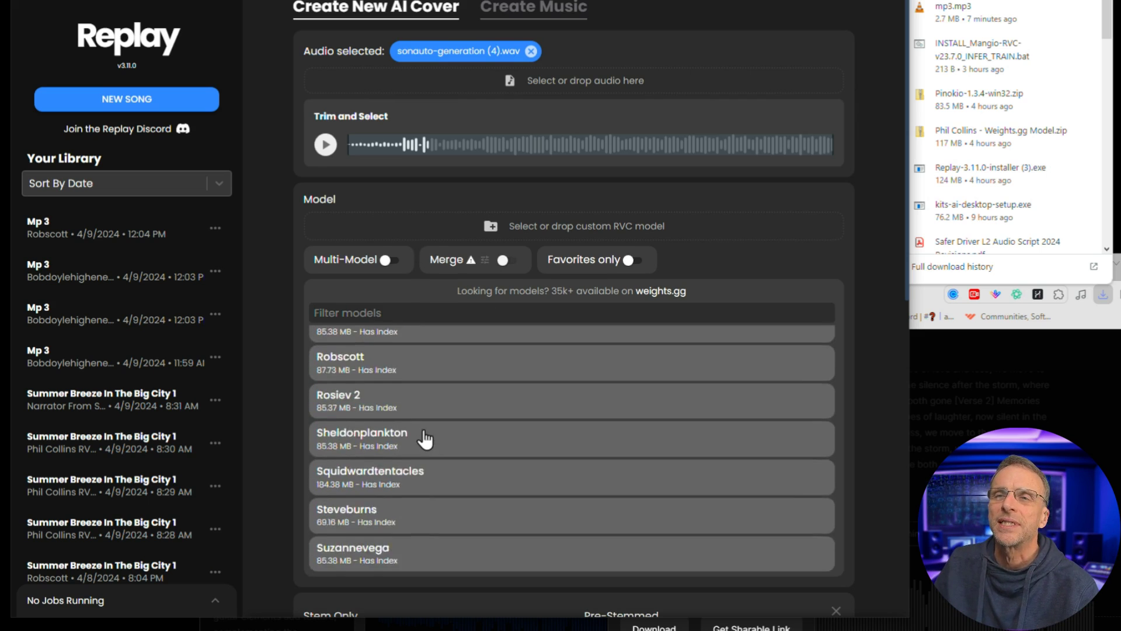
scroll(425, 436, up, 10)
scroll(432, 431, down, 8)
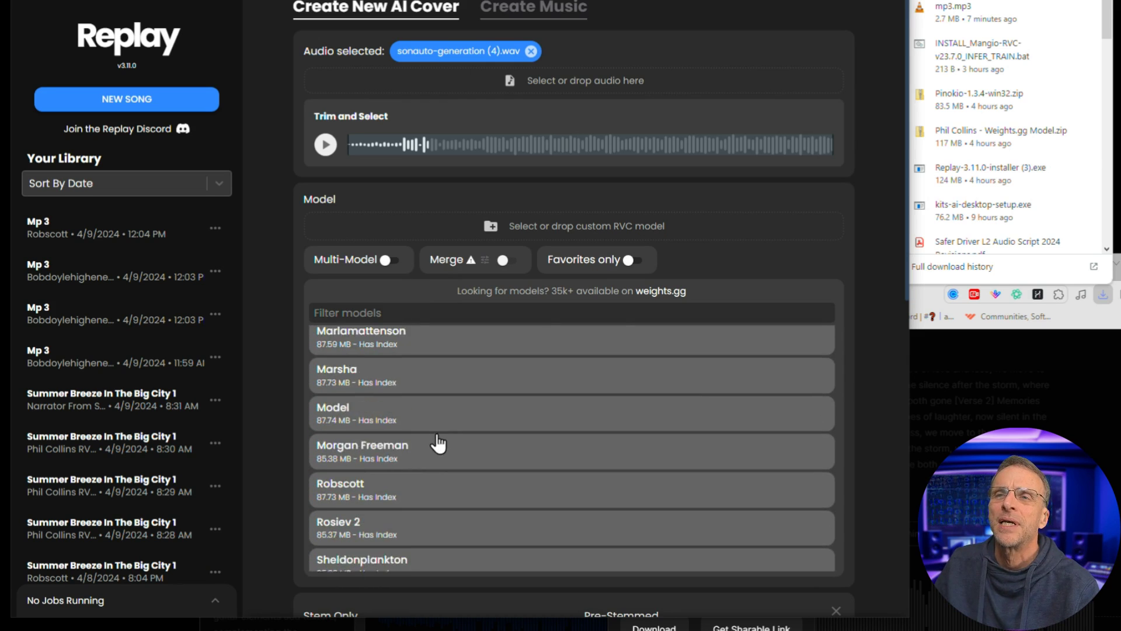
scroll(440, 435, up, 12)
click(462, 501)
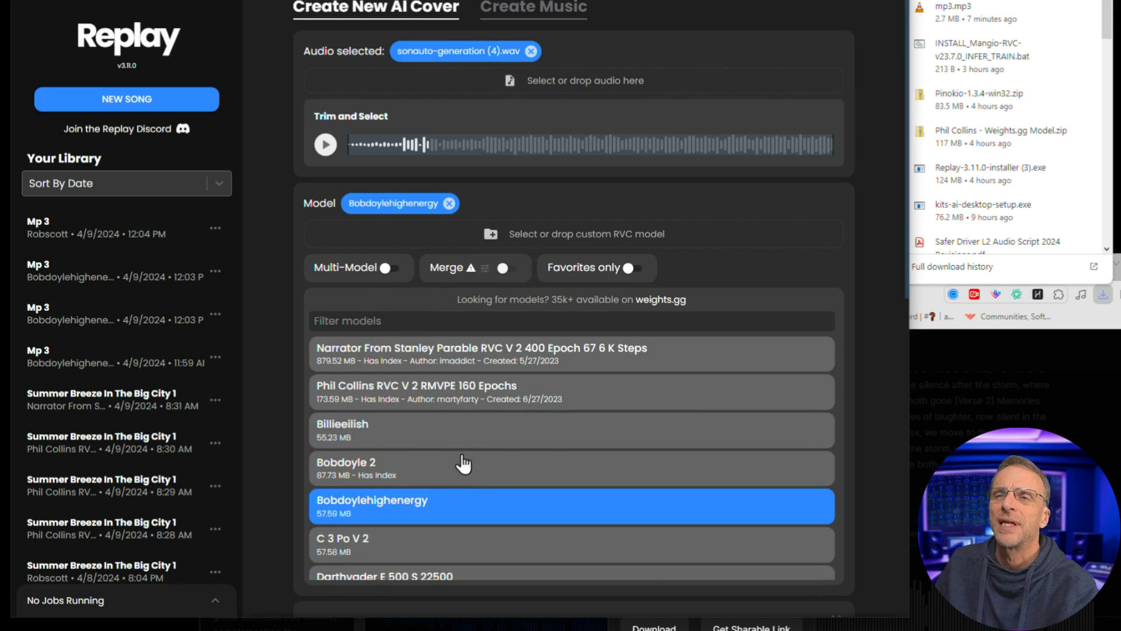
Step: Reset the relative and instrumental pitch to 0, create the cover of the Sonauto song, and play it
scroll(463, 463, down, 10)
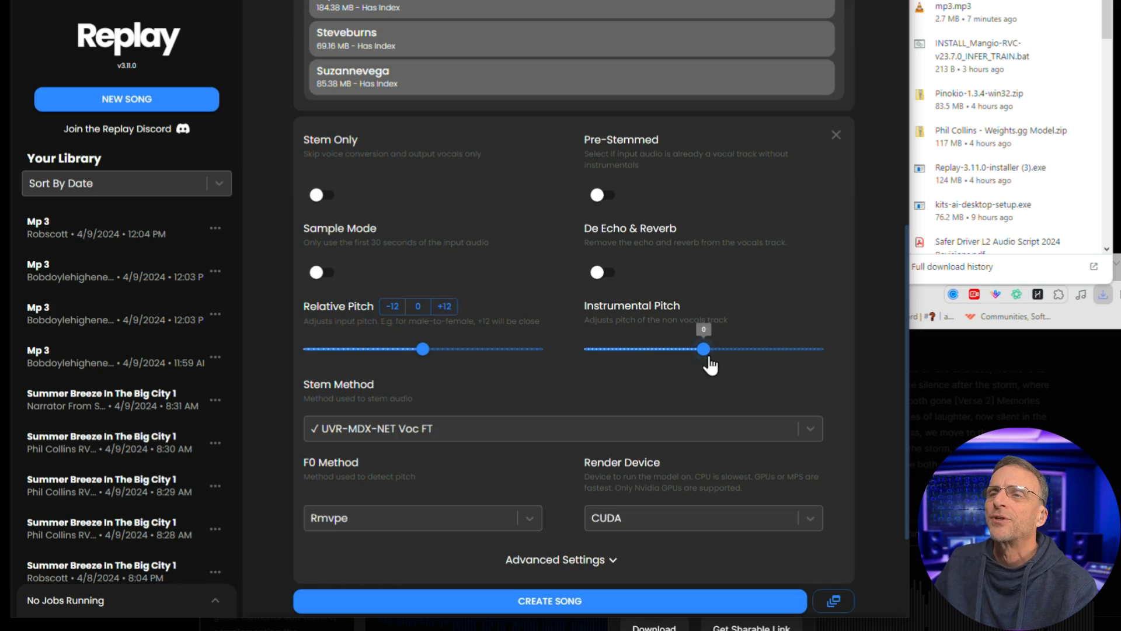
click(437, 606)
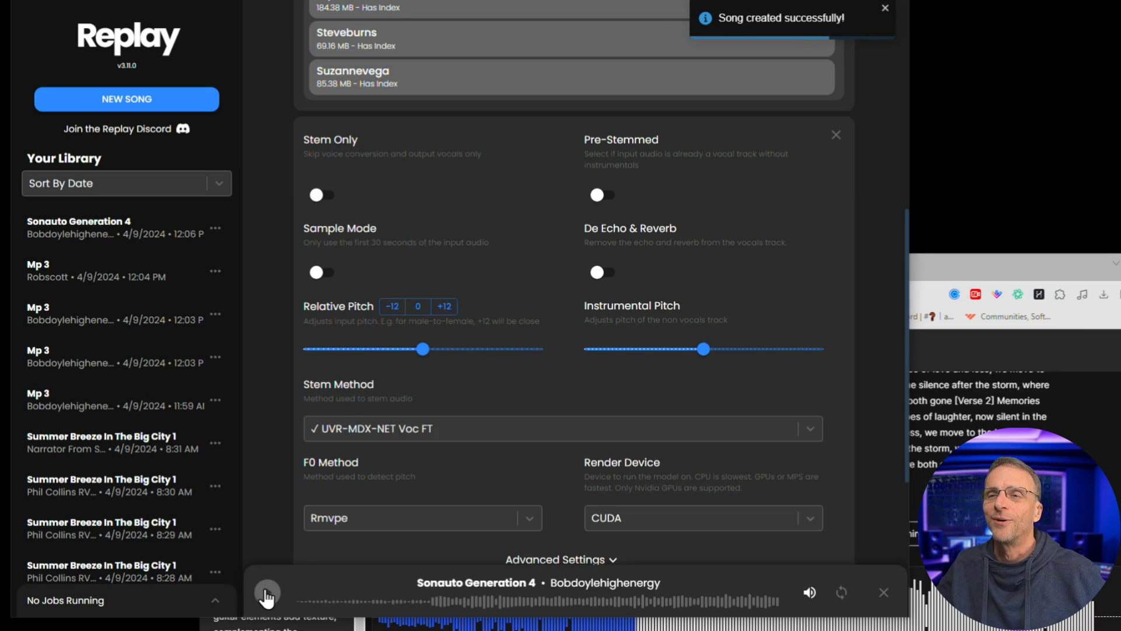
click(267, 593)
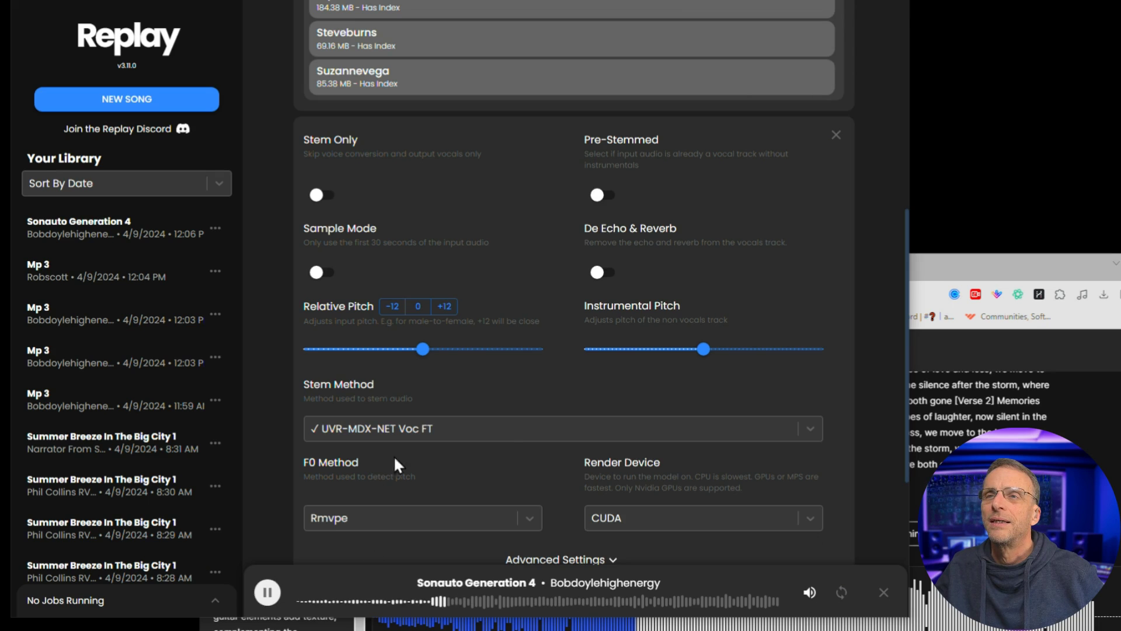
Step: Lower the relative pitch halfway toward its minimum and create another cover of the Sonauto song
click(363, 349)
scroll(385, 502, down, 3)
click(499, 523)
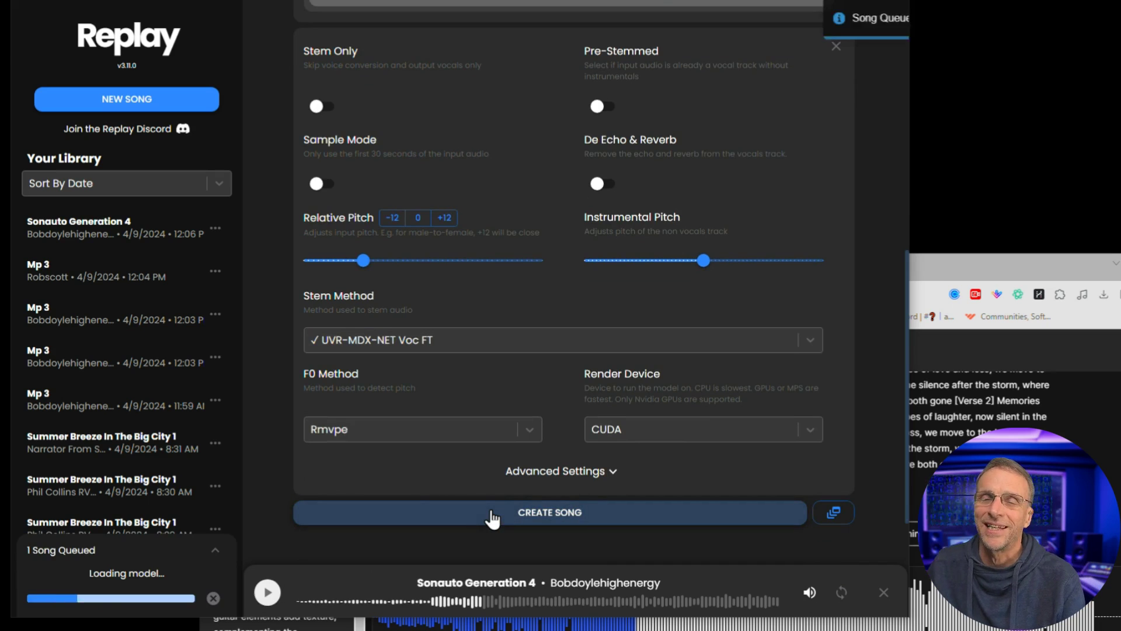